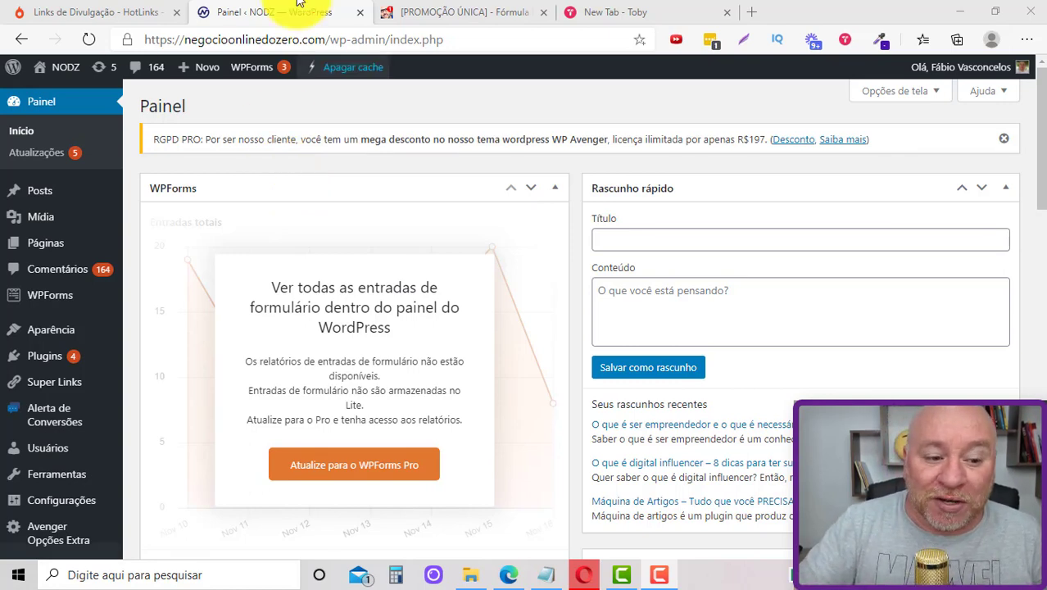
# Step: Start a new link in the Super Links plugin and name it FNO
pyautogui.moveTo(82, 385)
pyautogui.click(128, 390)
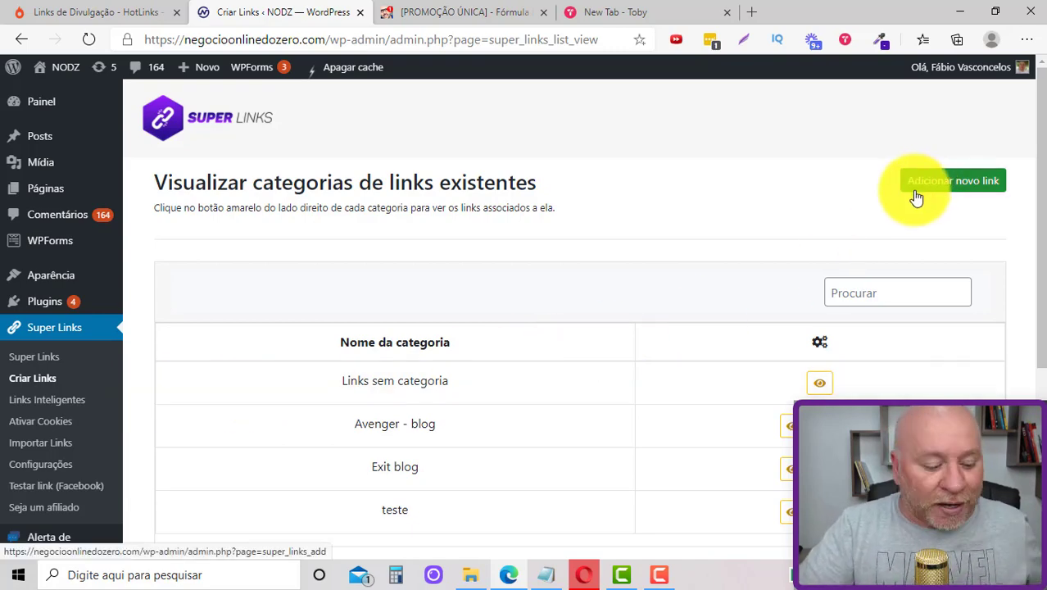
pyautogui.click(490, 8)
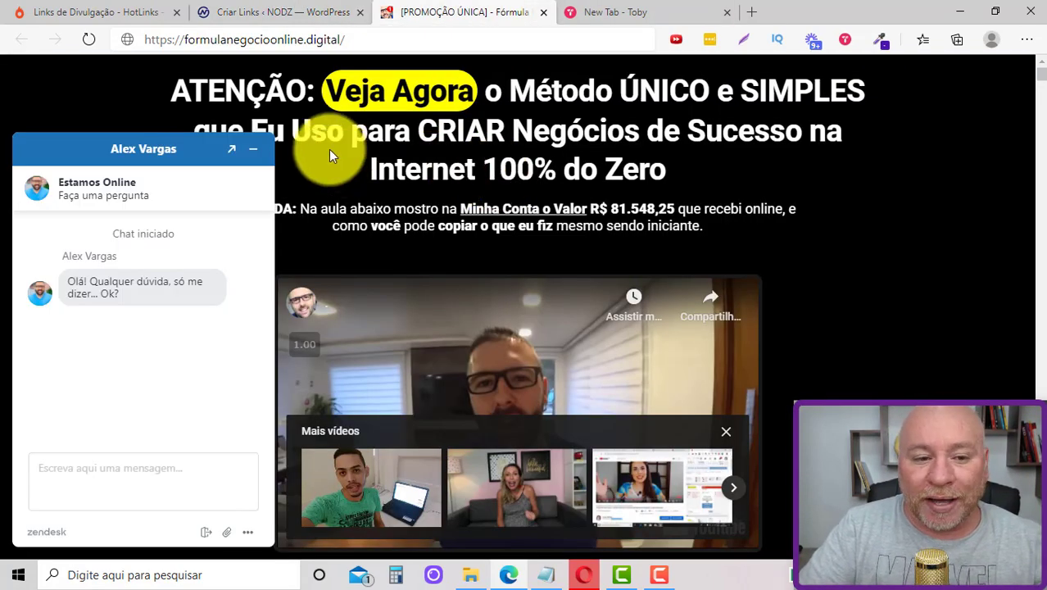
pyautogui.click(251, 145)
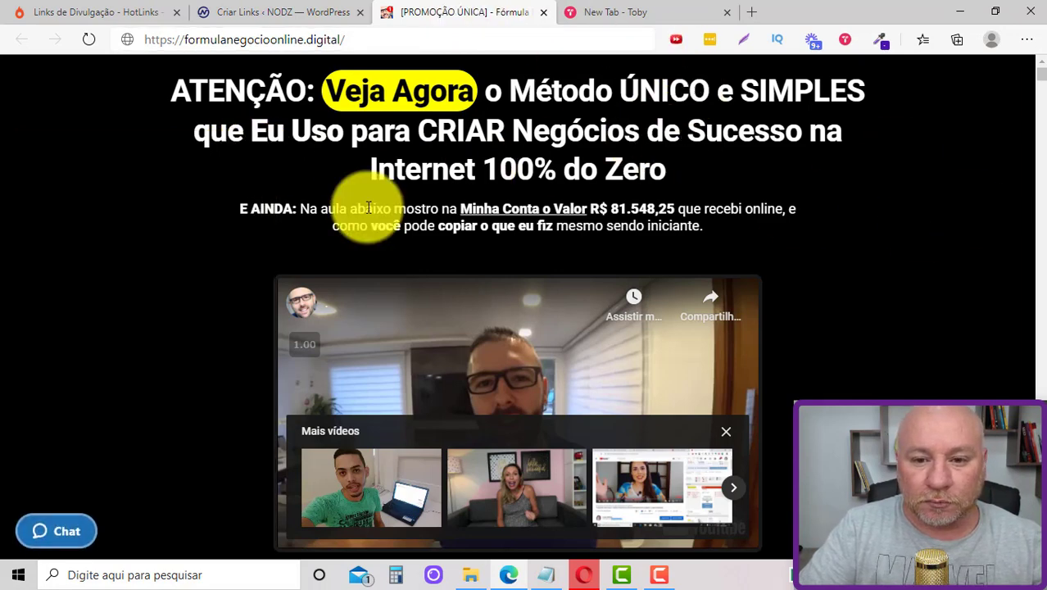
pyautogui.click(304, 12)
pyautogui.click(941, 182)
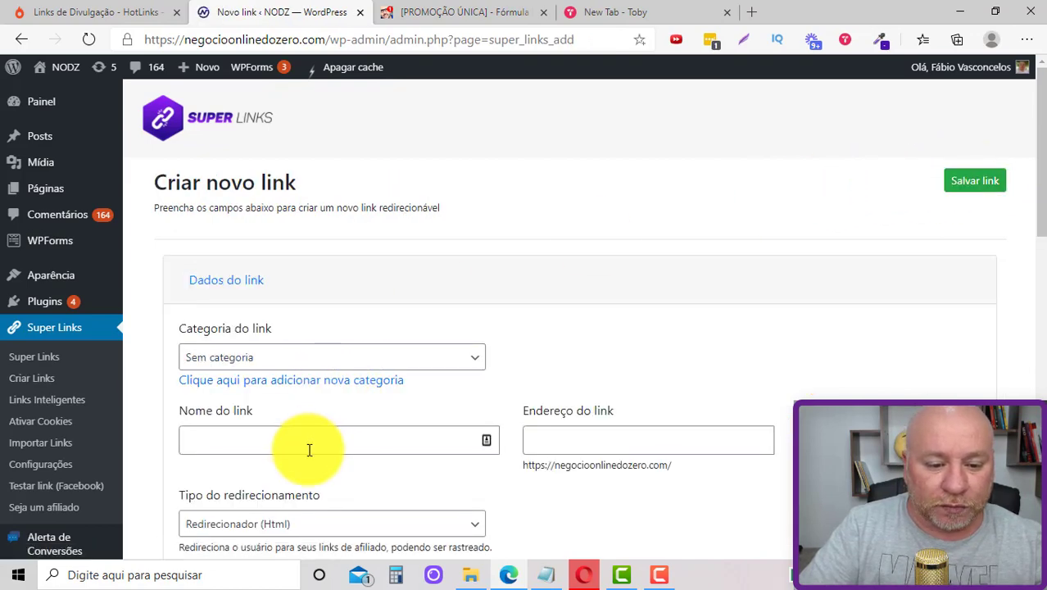
pyautogui.click(308, 449)
pyautogui.write('FNO')
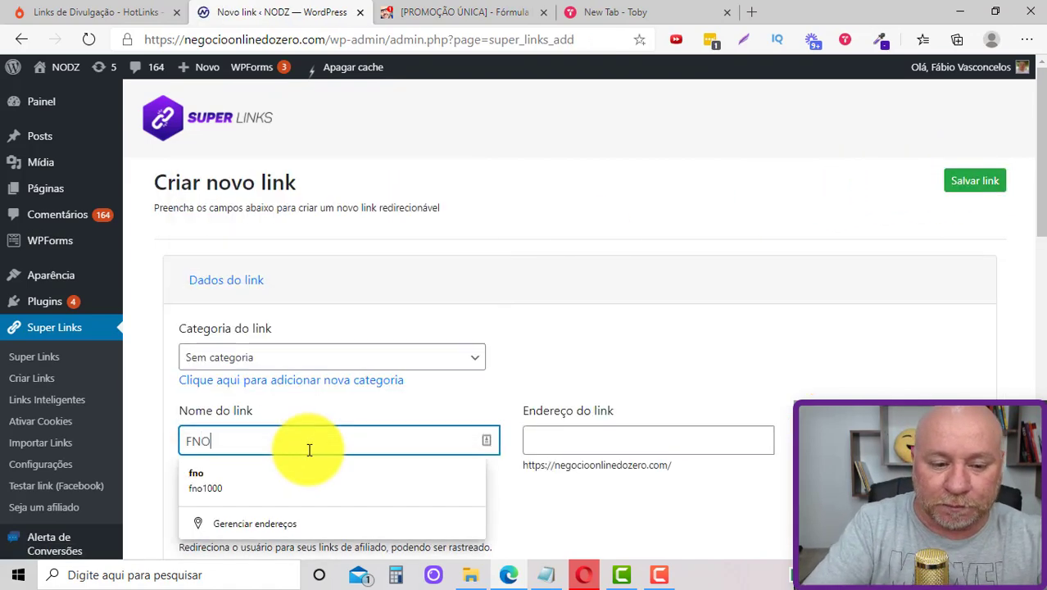
# Step: Add a new link category named FNO and save it for this link
pyautogui.click(325, 377)
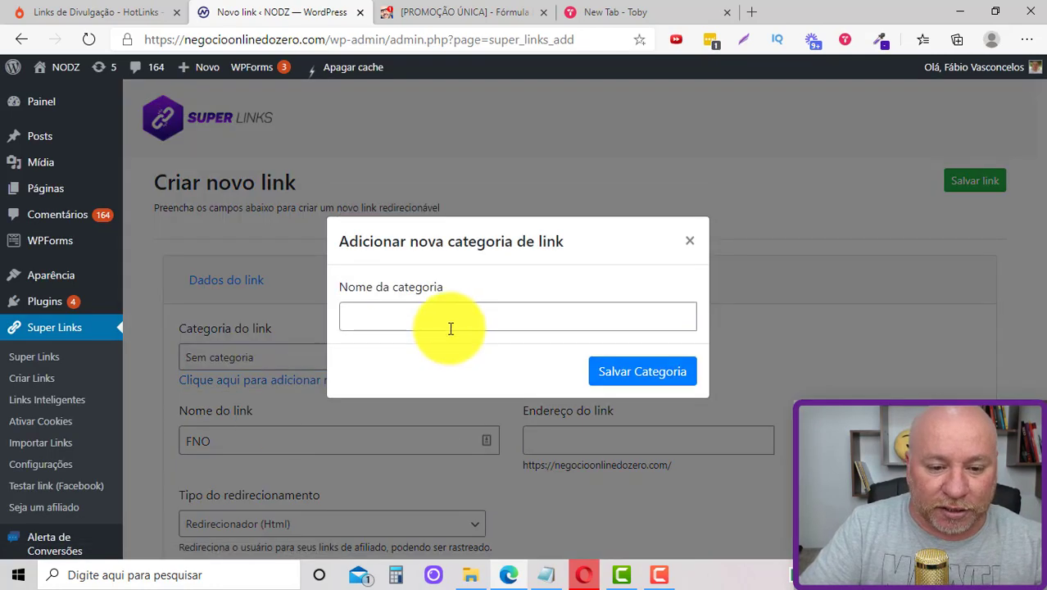
pyautogui.click(449, 324)
pyautogui.write('FNO')
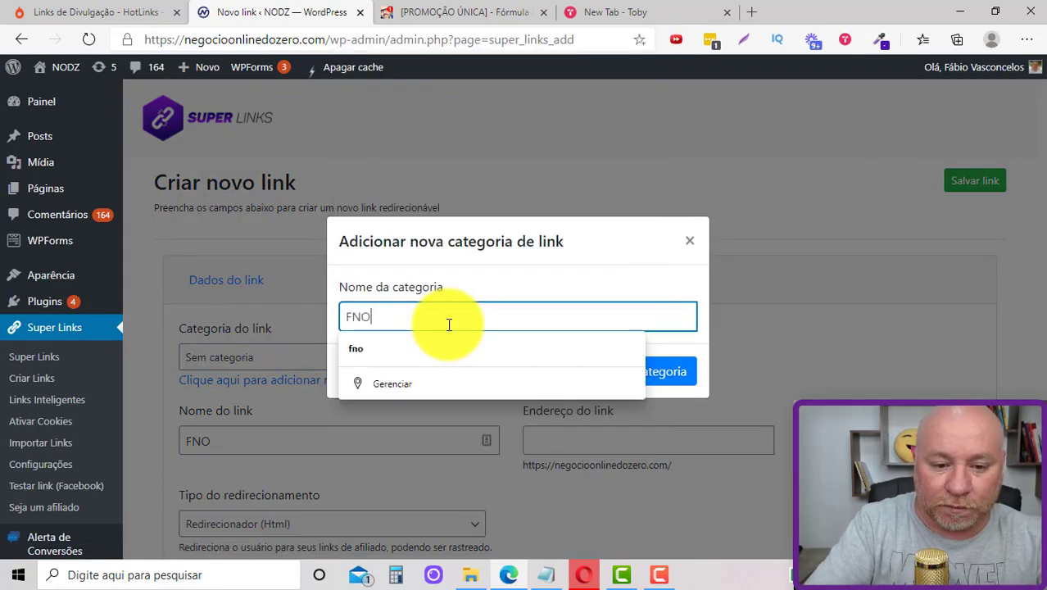
pyautogui.click(672, 377)
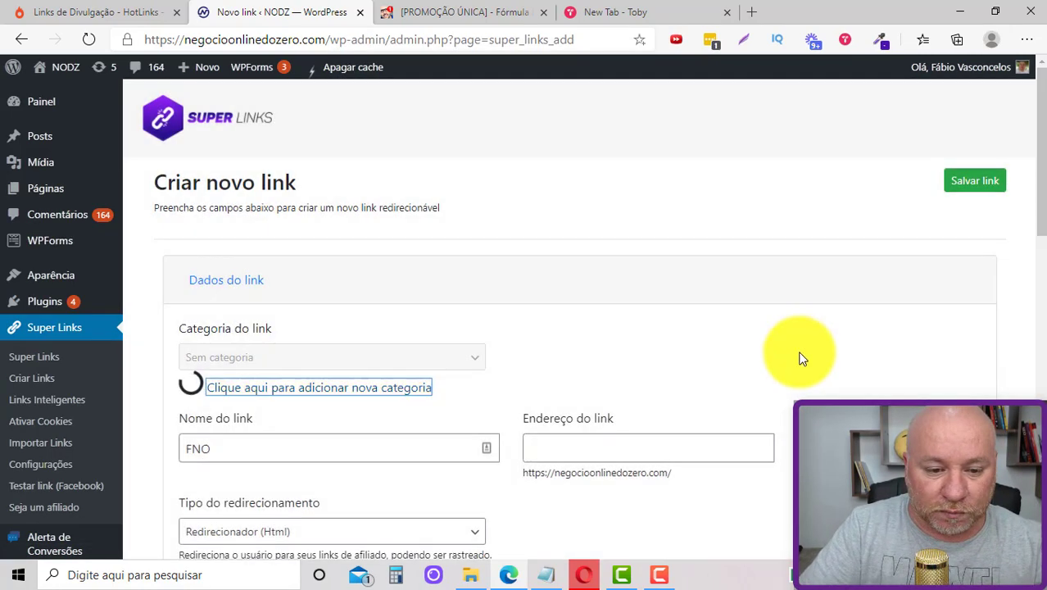
# Step: Set the link address to fno123 and the redirection type to Clonador
pyautogui.click(584, 444)
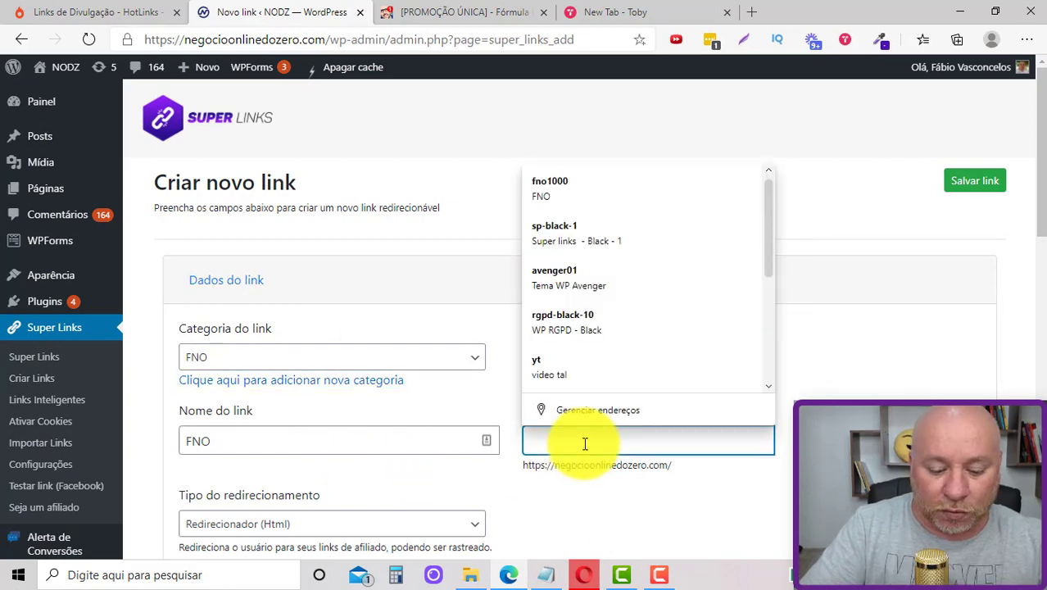
pyautogui.write('fno123')
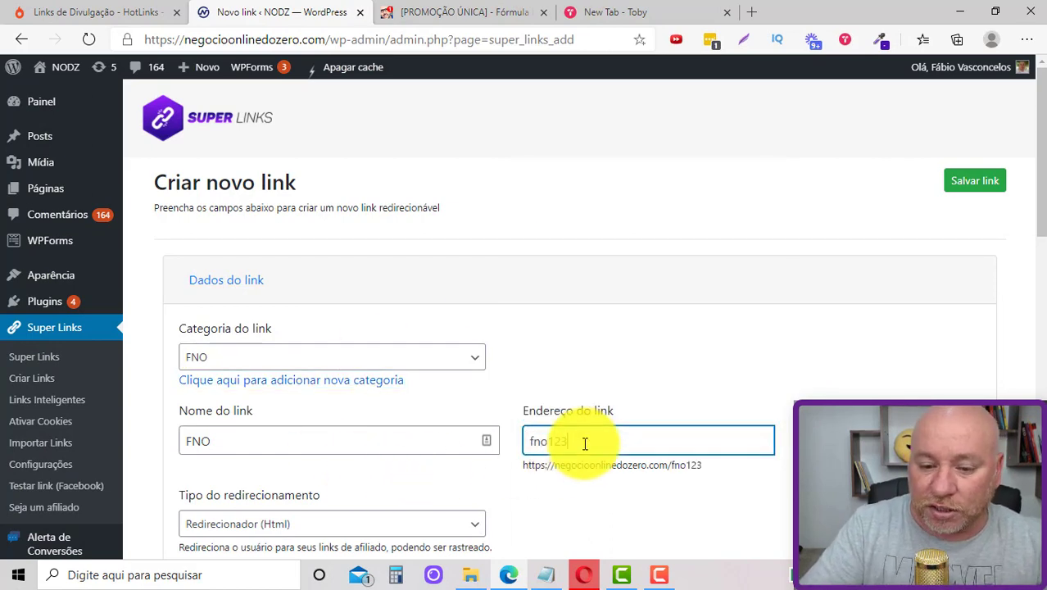
pyautogui.scroll(-2, 647, 373)
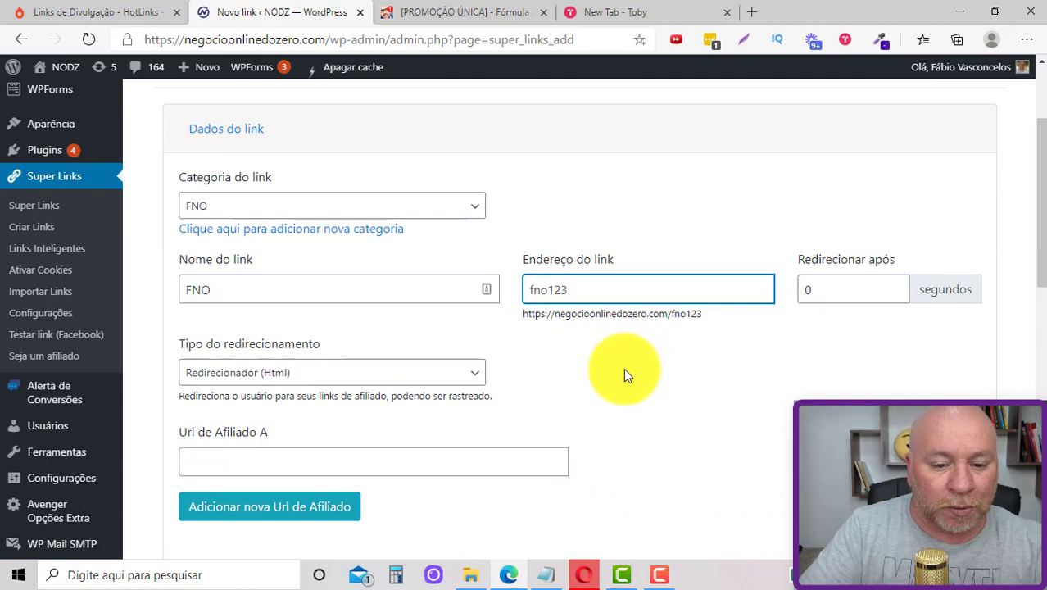
pyautogui.click(473, 374)
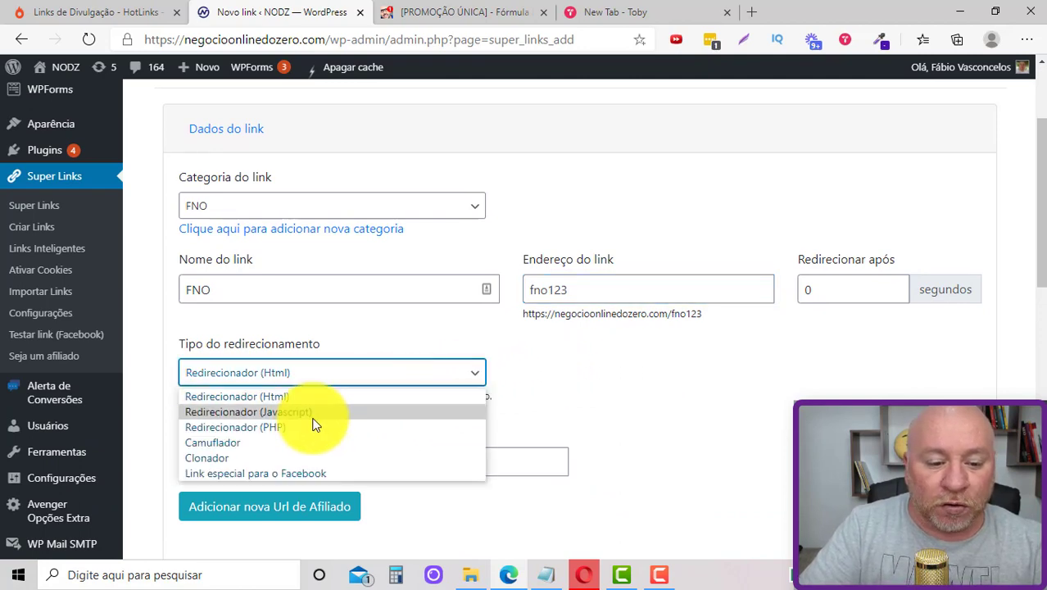
pyautogui.click(255, 456)
pyautogui.scroll(-2, 487, 338)
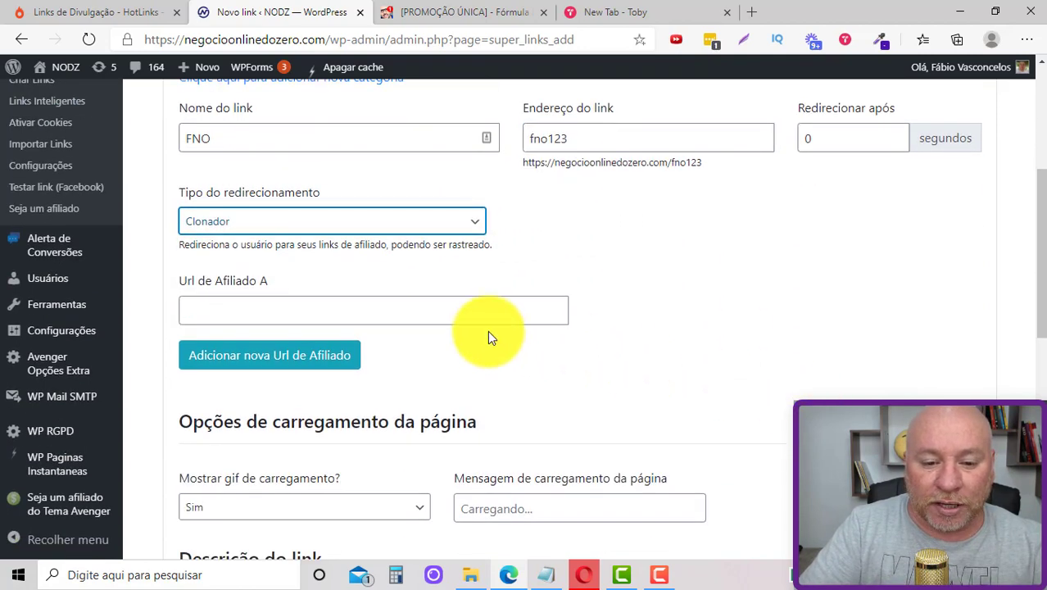
pyautogui.click(463, 13)
pyautogui.click(339, 40)
pyautogui.hotkey('ctrl', 'c')
pyautogui.rightClick(316, 41)
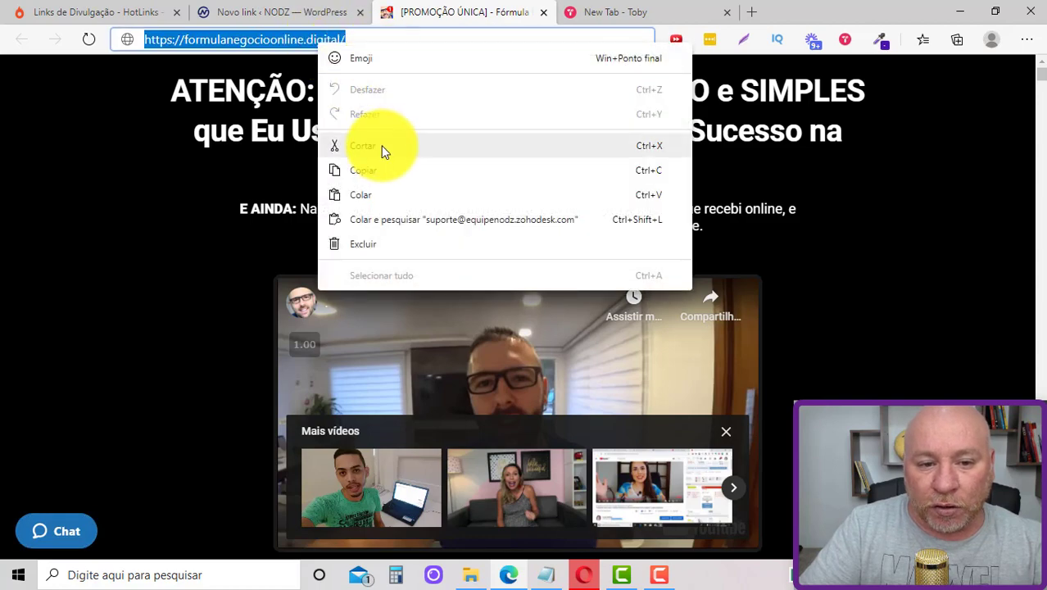
pyautogui.click(374, 168)
pyautogui.click(249, 15)
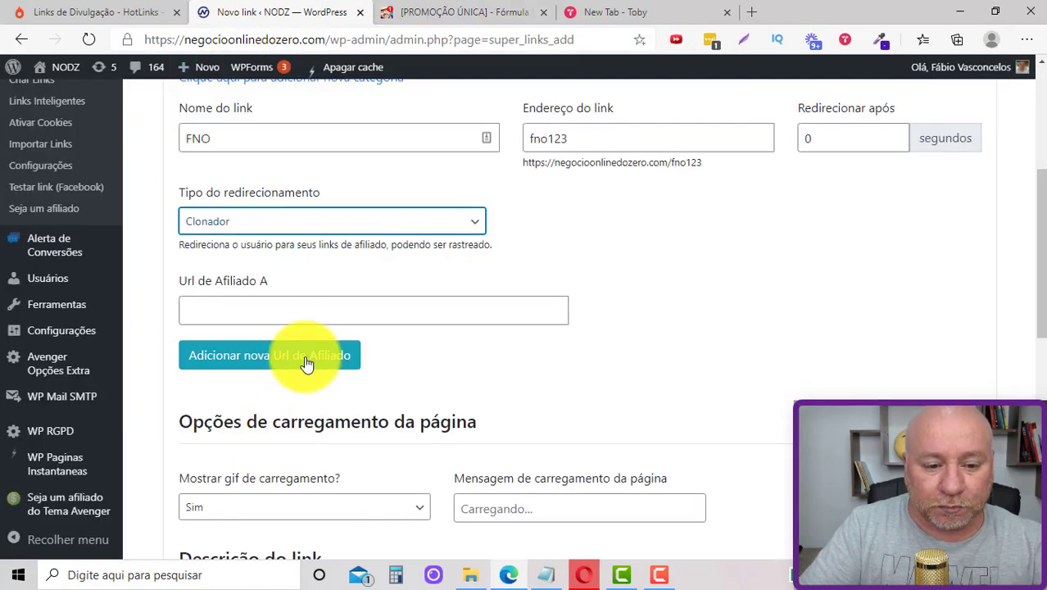
pyautogui.click(296, 308)
pyautogui.hotkey('ctrl', 'v')
# Step: Save the FNO link and open its cloned page at /fno123
pyautogui.scroll(-10, 641, 328)
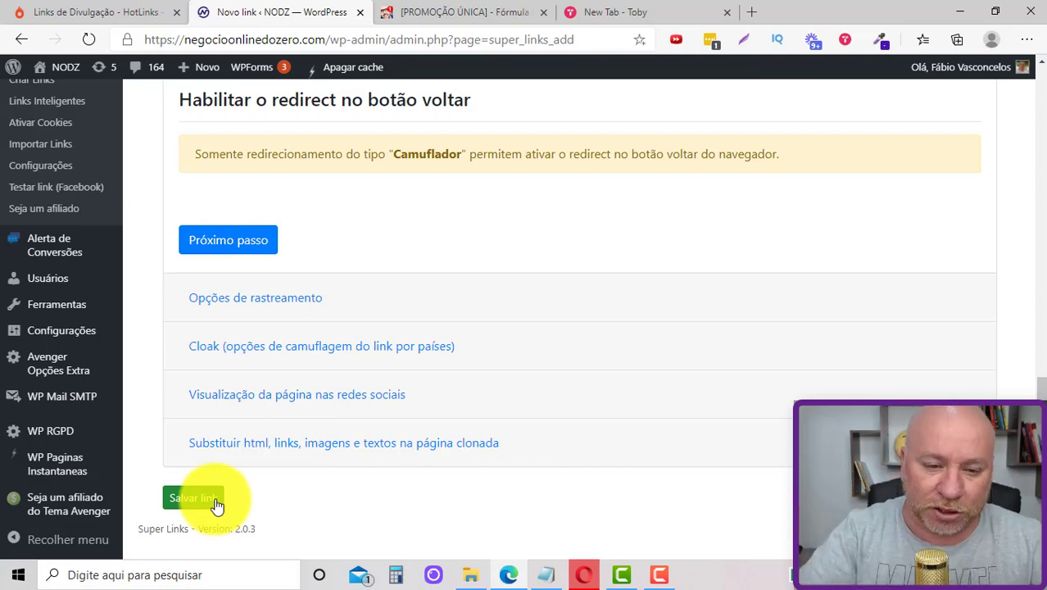
pyautogui.click(207, 508)
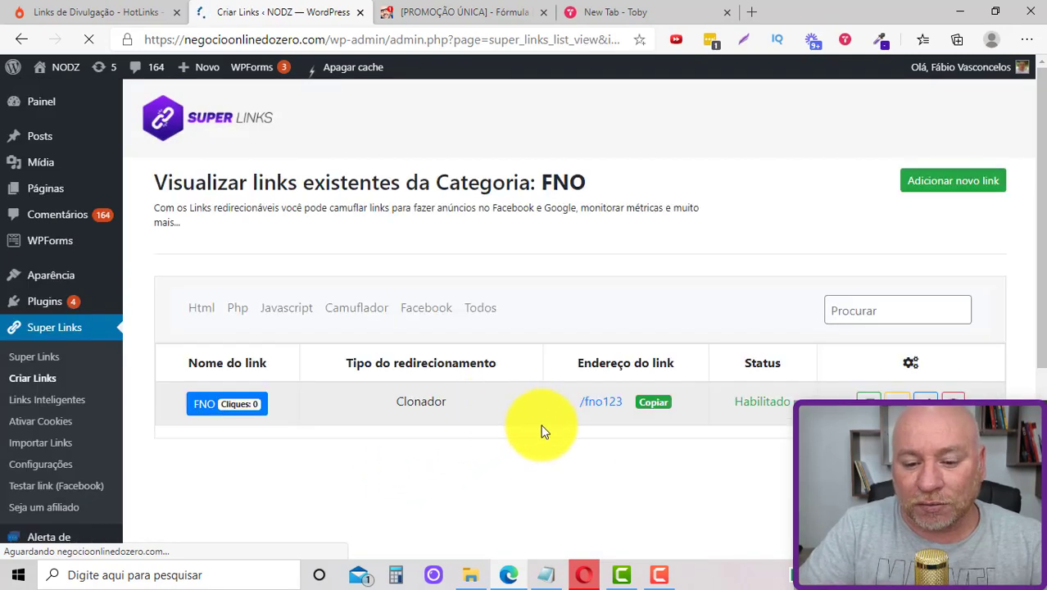
pyautogui.click(599, 403)
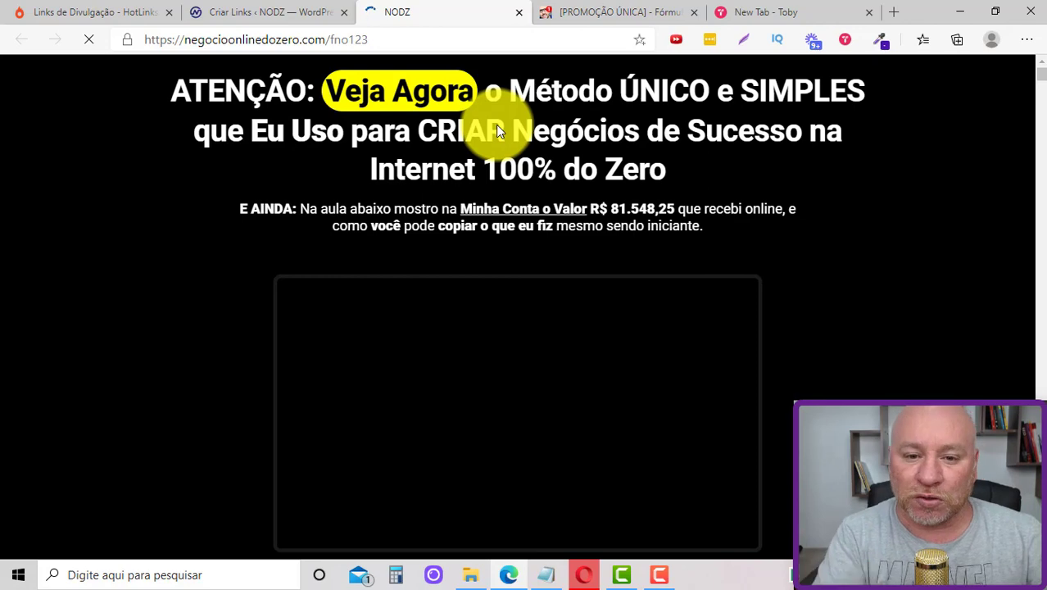
# Step: Pause the video on the cloned page, examine its presentation text and countdown offer, and minimize the chat window
pyautogui.scroll(-2, 470, 288)
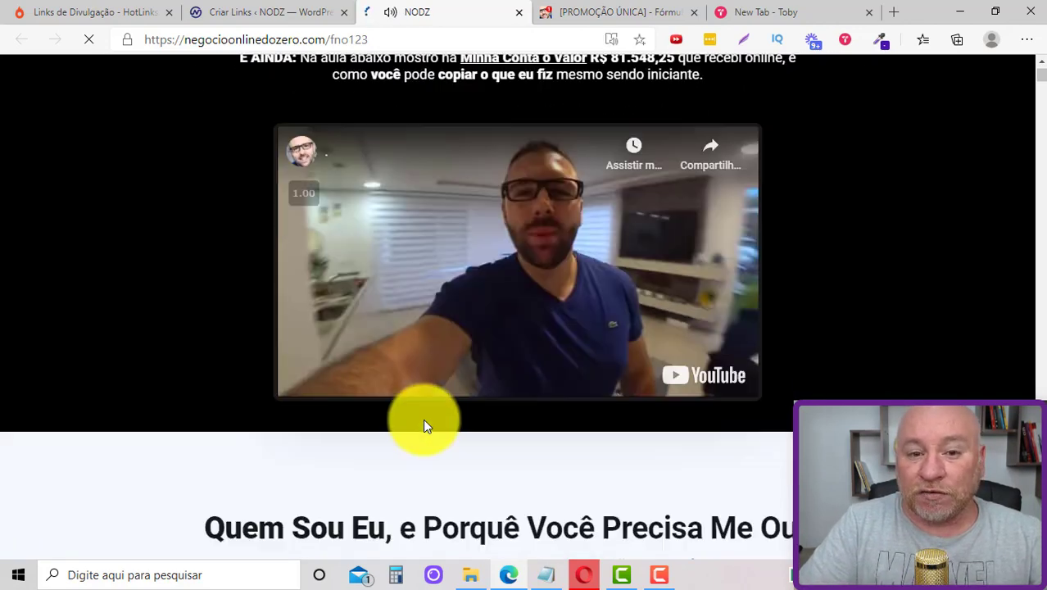
pyautogui.scroll(-1, 423, 419)
pyautogui.click(457, 240)
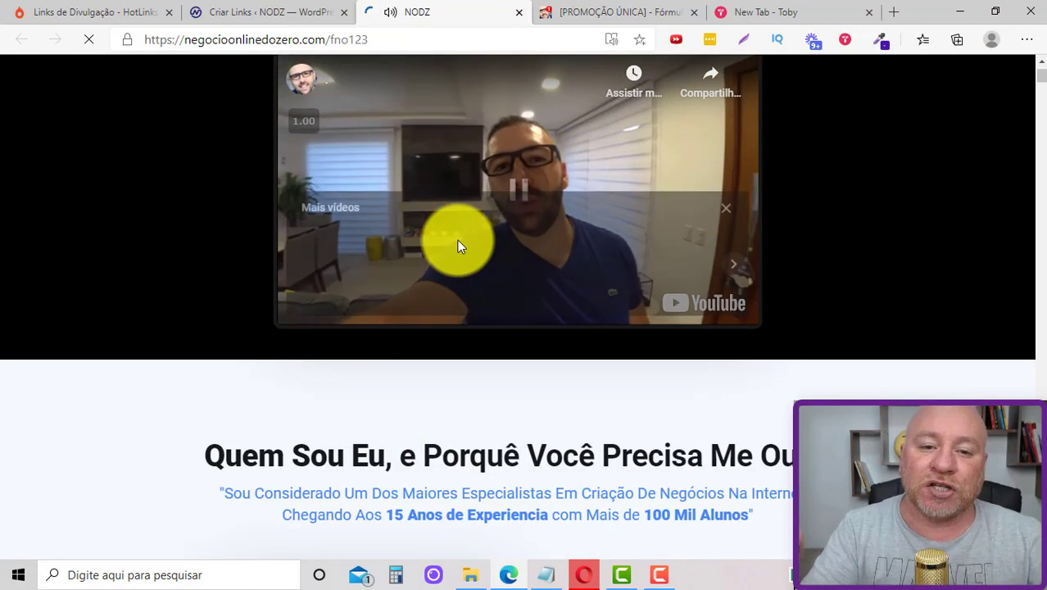
pyautogui.scroll(-12, 532, 287)
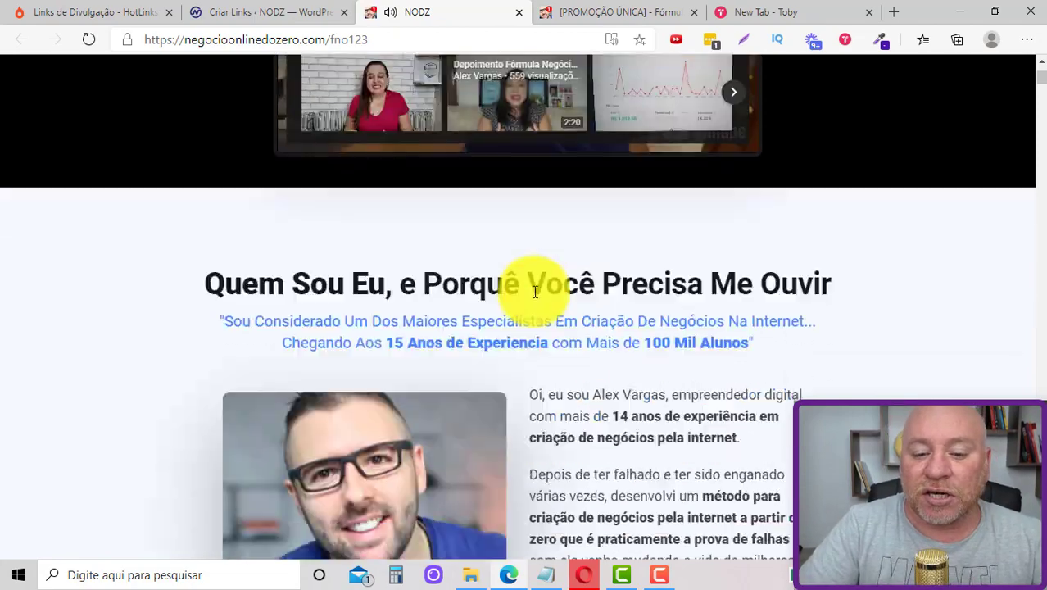
pyautogui.scroll(-6, 587, 272)
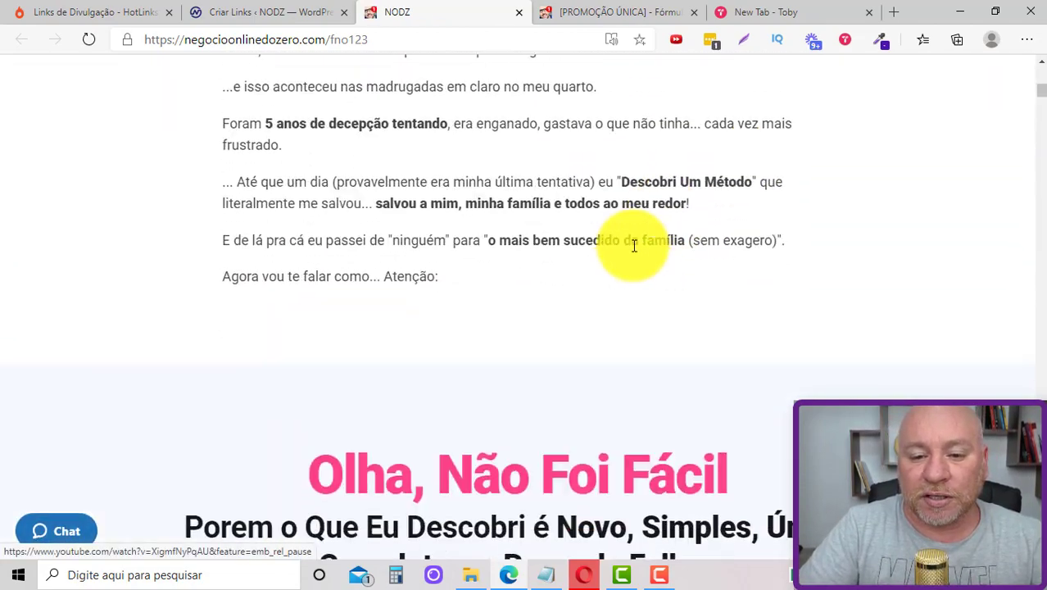
pyautogui.scroll(14, 631, 243)
pyautogui.scroll(6, 669, 181)
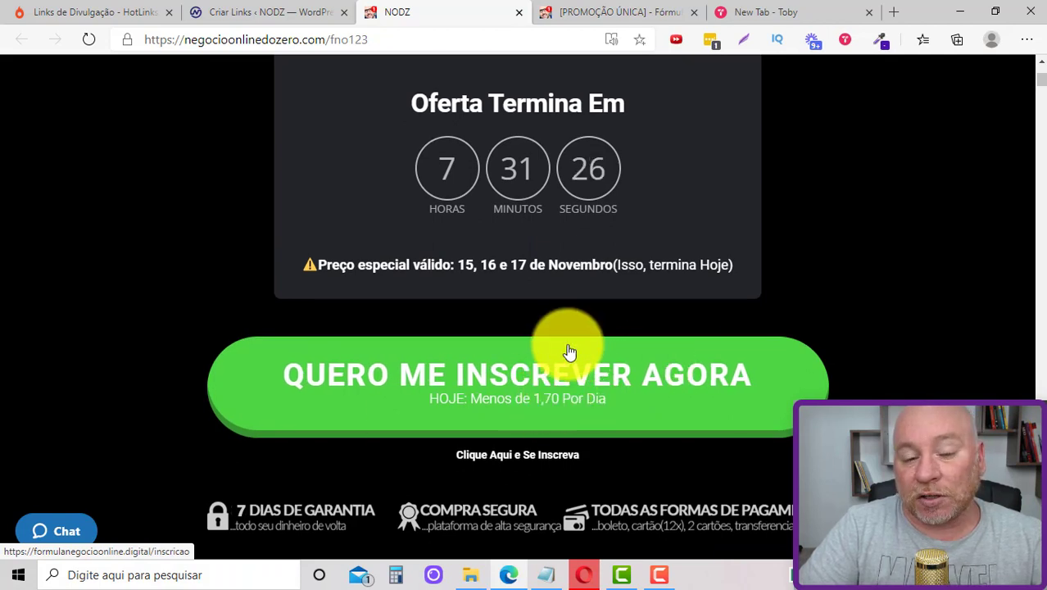
pyautogui.scroll(7, 571, 353)
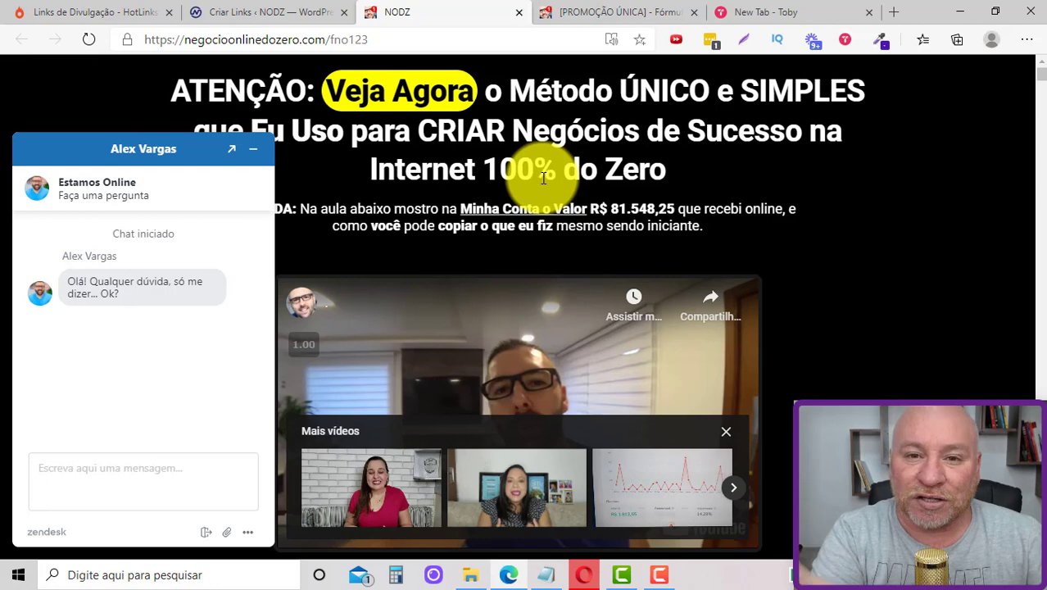
pyautogui.click(254, 149)
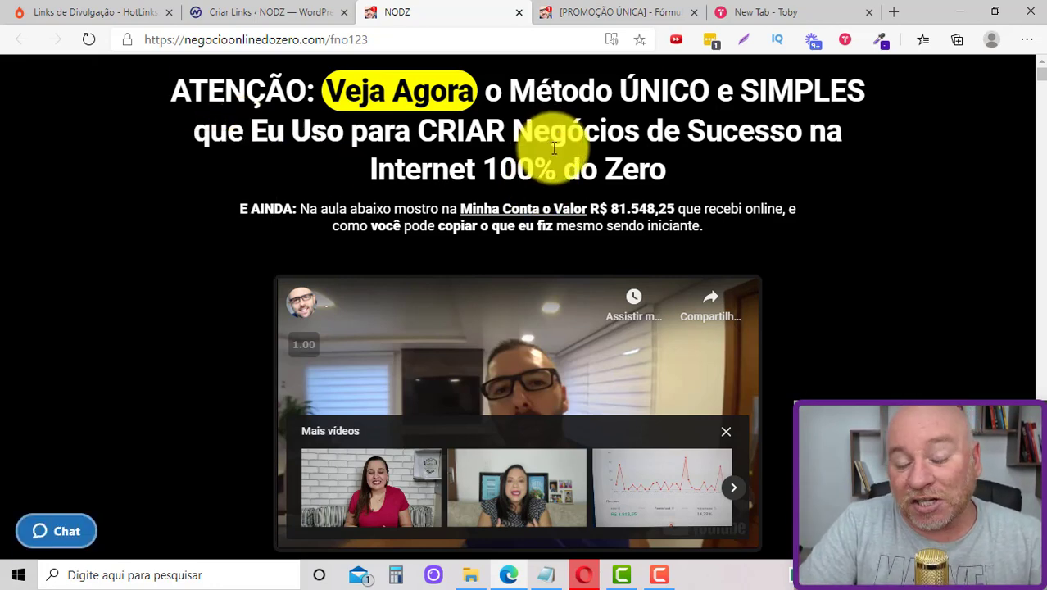
# Step: Review the cloned page's sales sections and check the link target of the "Quero me inscrever agora" button
pyautogui.scroll(-5, 549, 145)
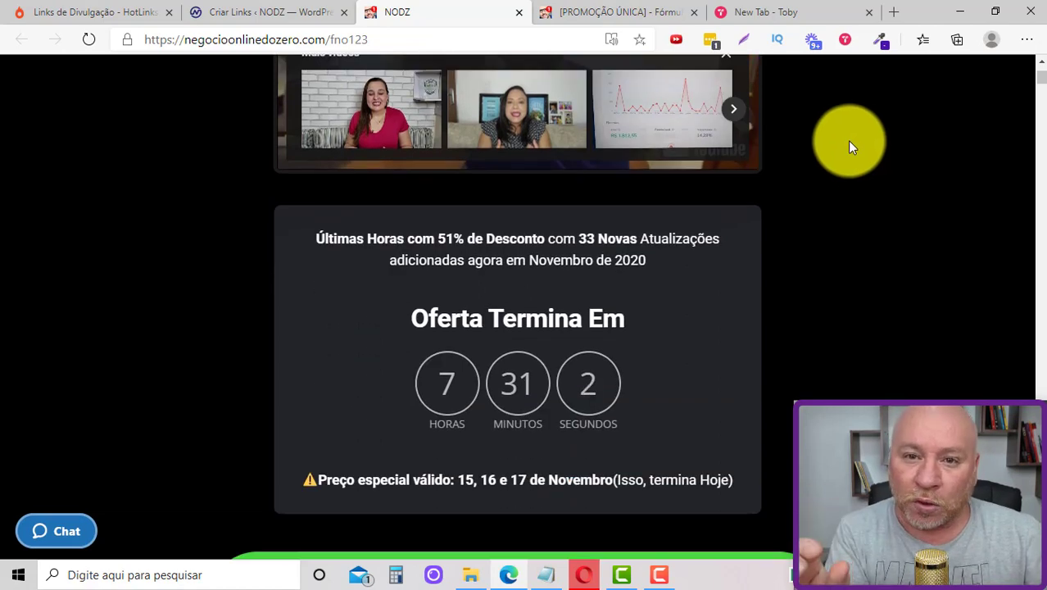
pyautogui.scroll(-5, 852, 172)
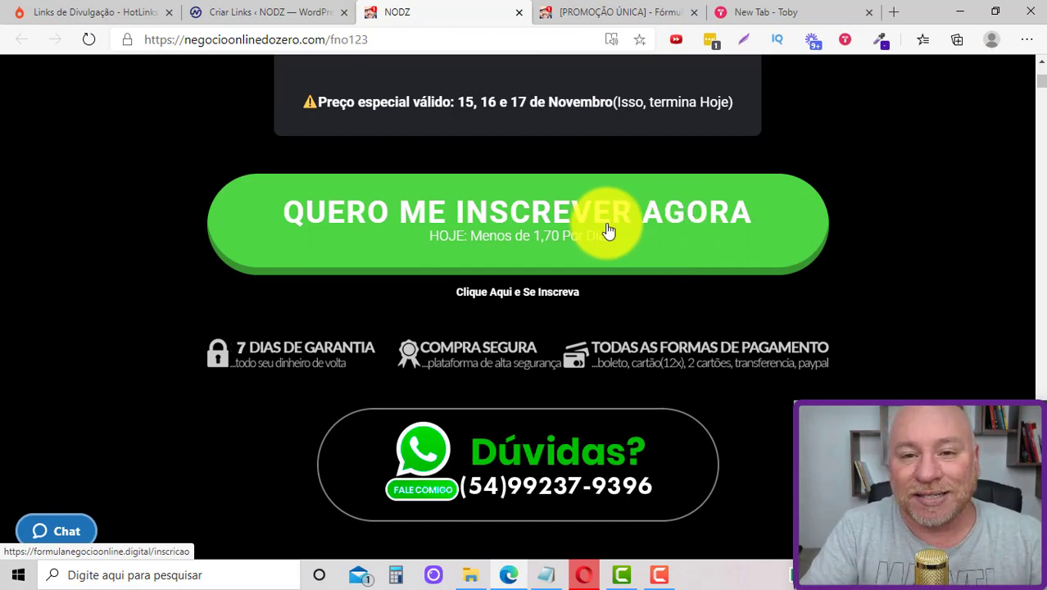
pyautogui.scroll(6, 623, 226)
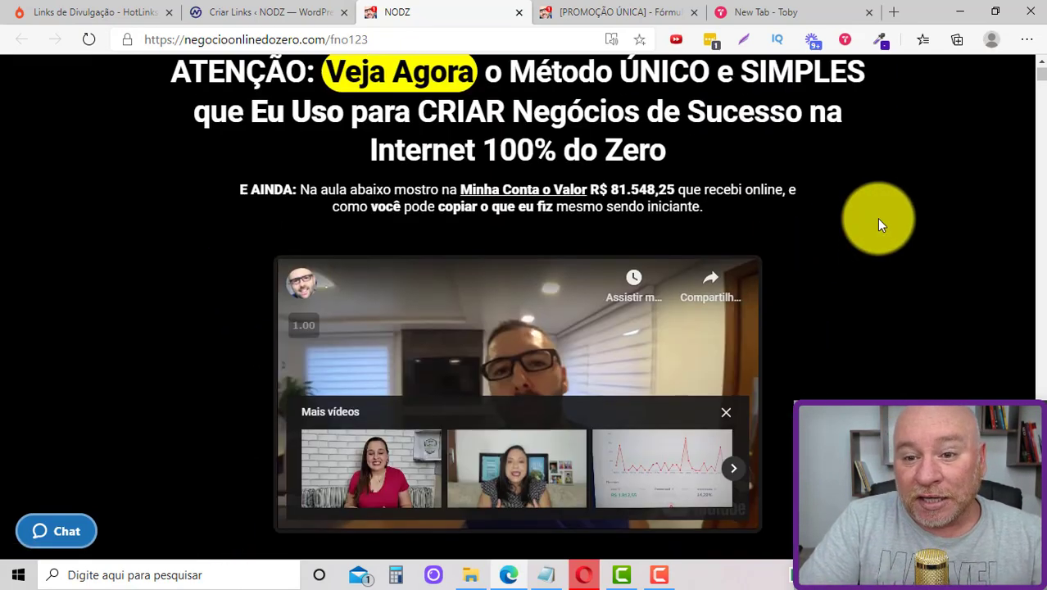
pyautogui.scroll(-5, 875, 218)
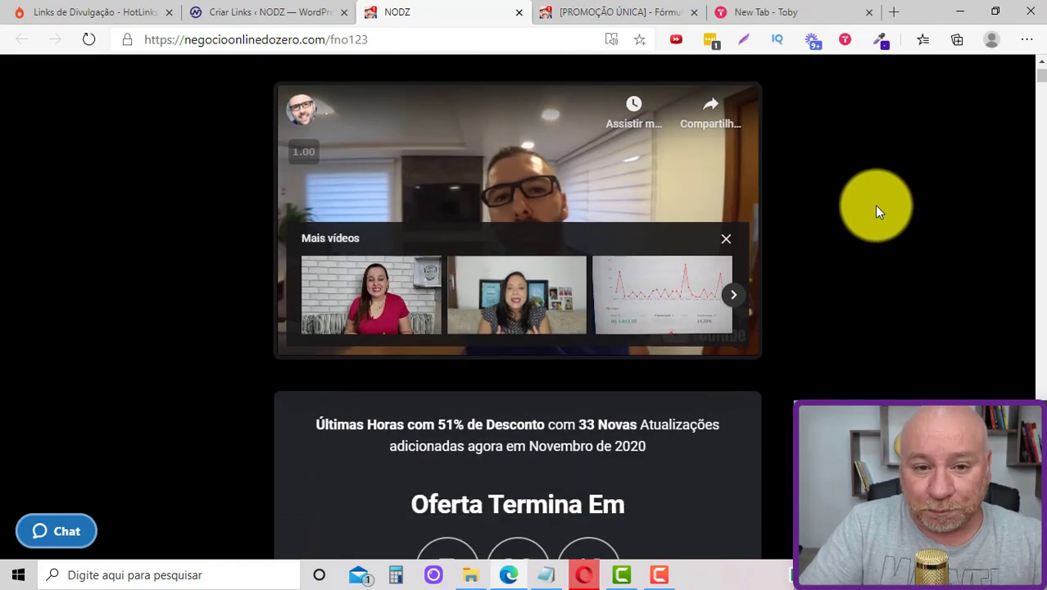
pyautogui.scroll(-15, 869, 194)
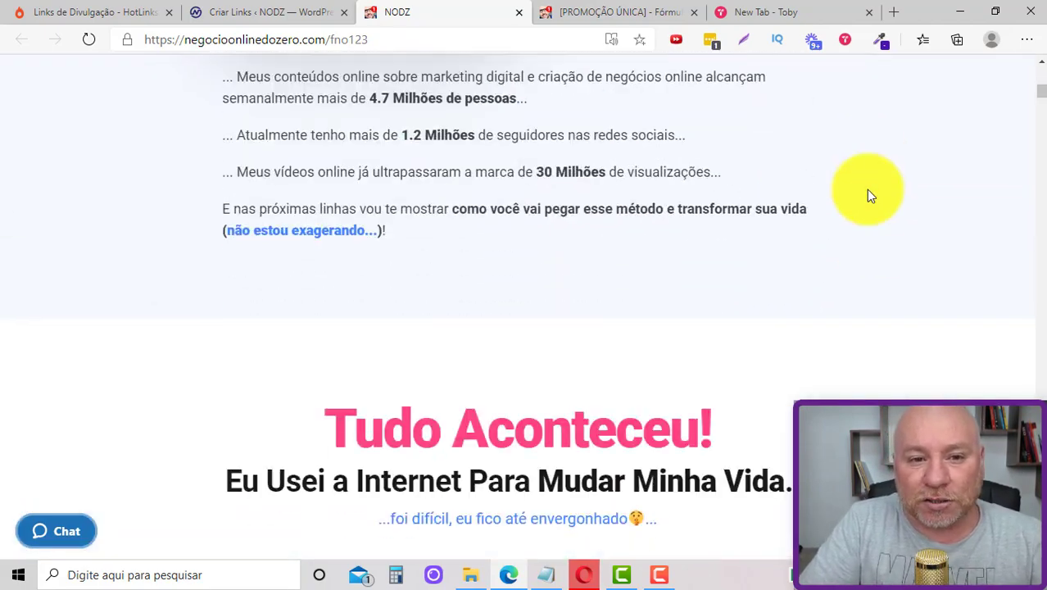
pyautogui.scroll(-10, 830, 203)
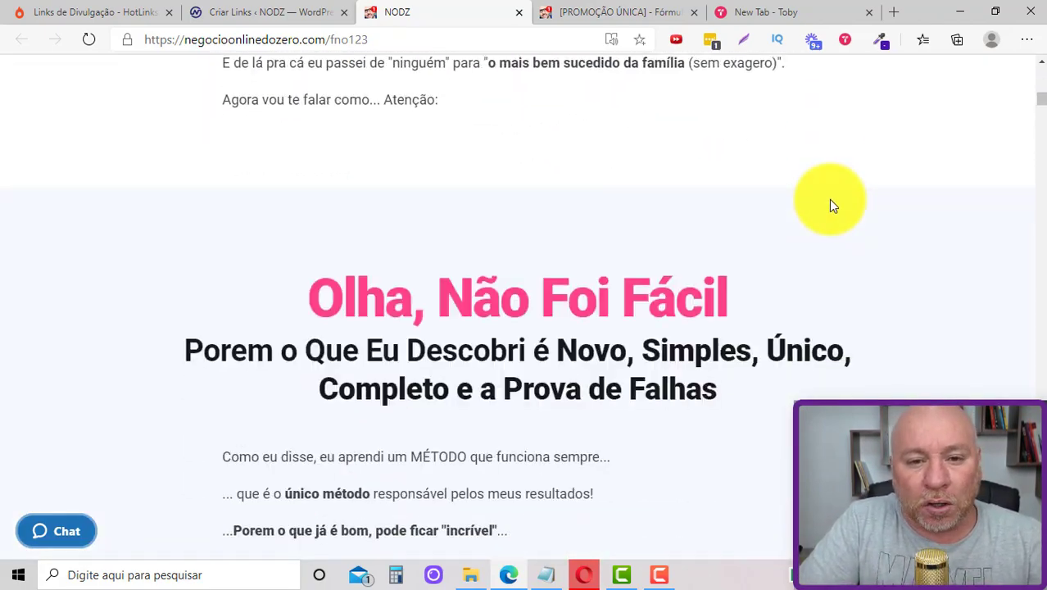
pyautogui.scroll(-15, 829, 205)
pyautogui.scroll(12, 830, 205)
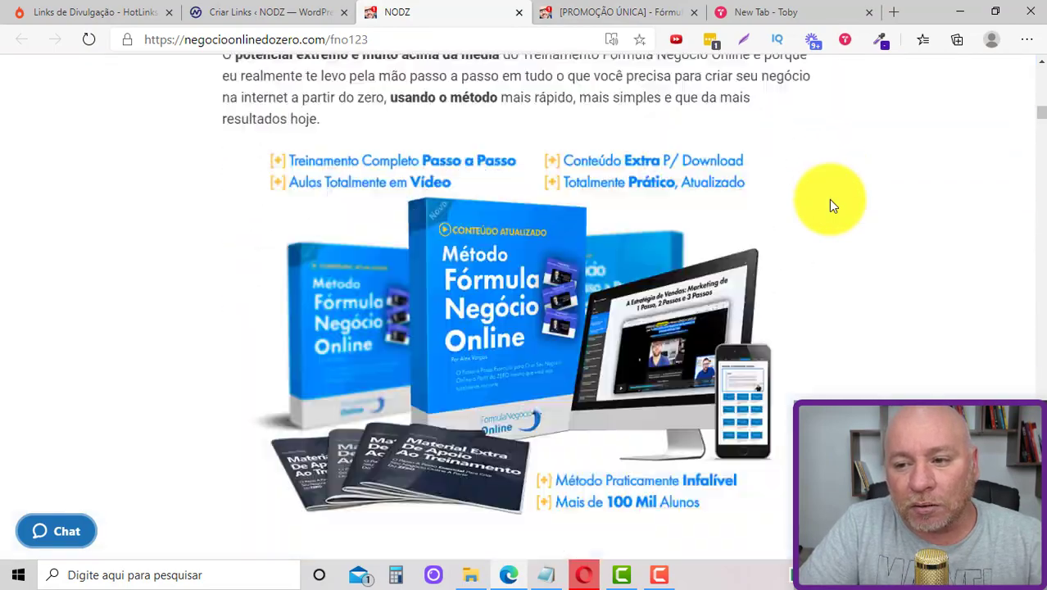
pyautogui.scroll(20, 830, 204)
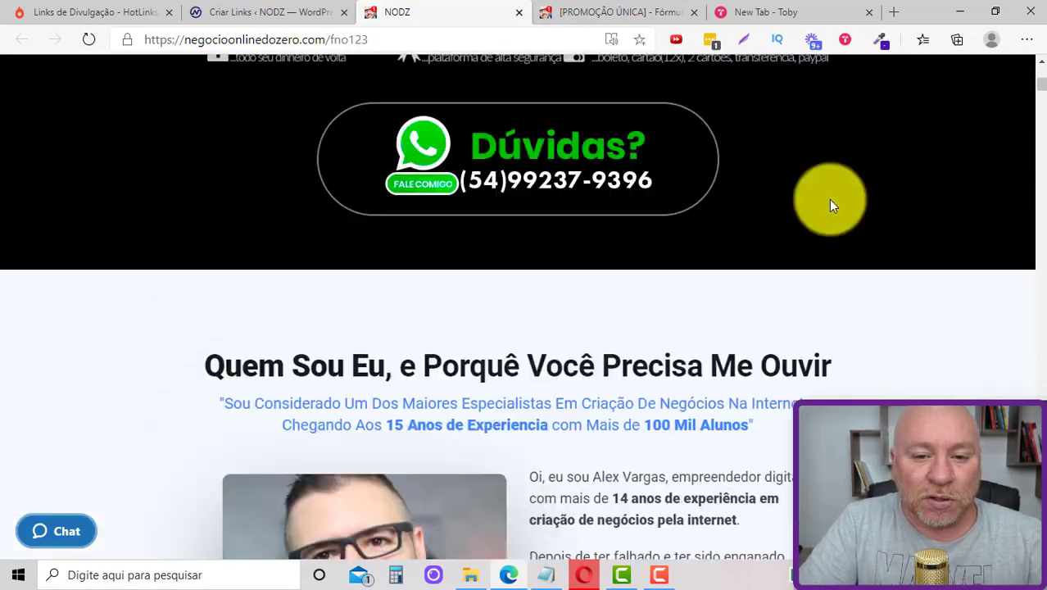
pyautogui.scroll(-2, 393, 440)
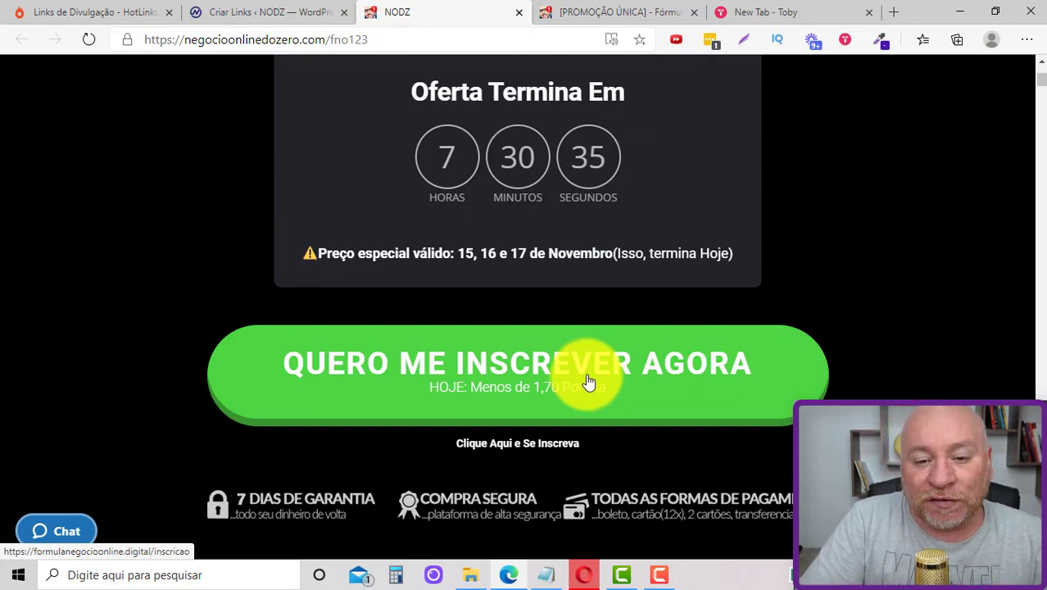
pyautogui.scroll(7, 587, 379)
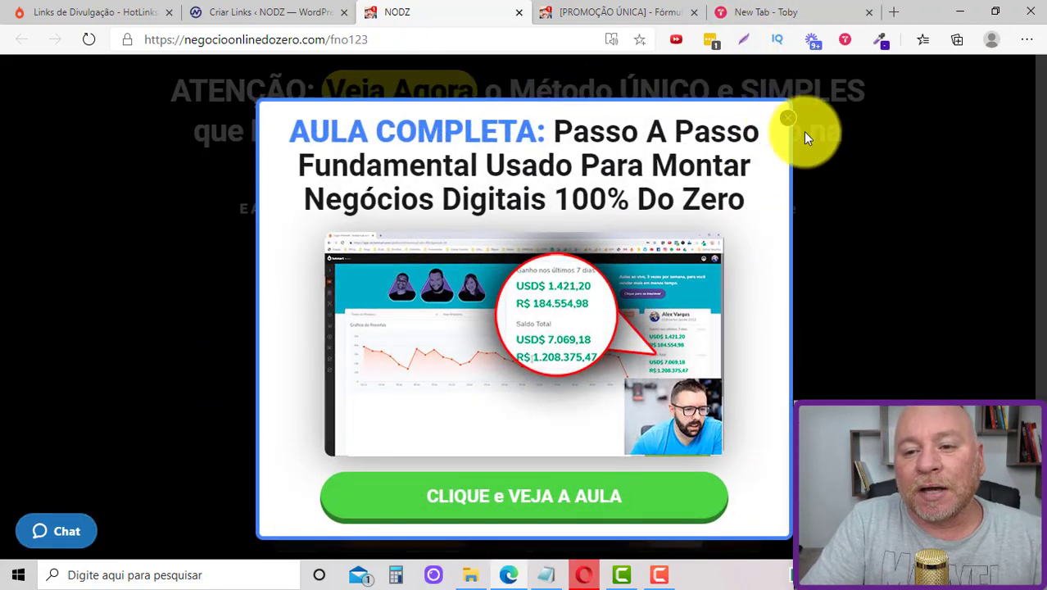
# Step: Close the "Aula Completa" popup on the cloned page and review its video, countdown offer and enrolment button
pyautogui.click(807, 134)
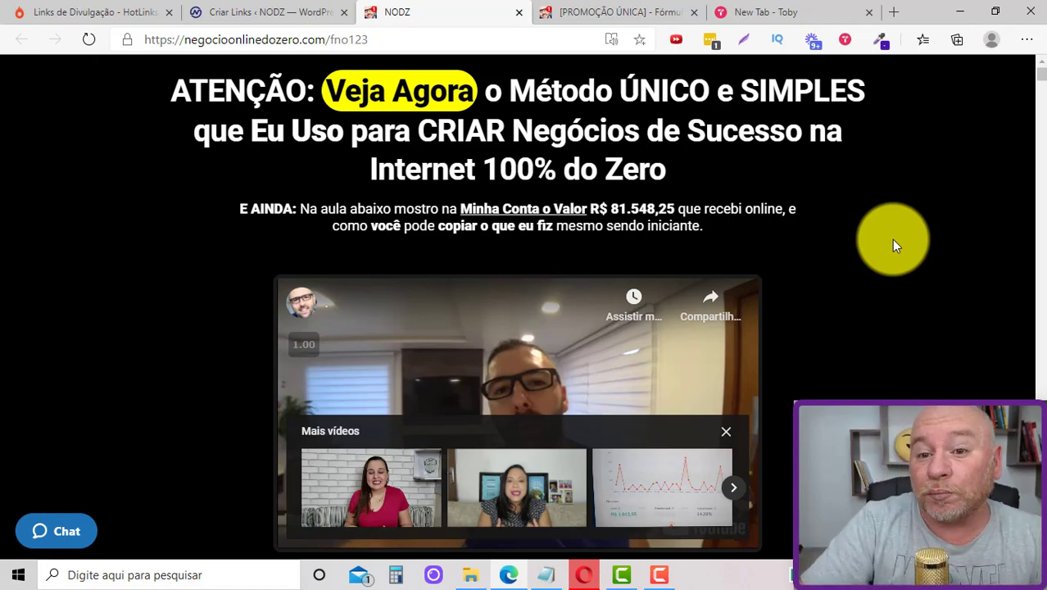
pyautogui.scroll(-15, 678, 351)
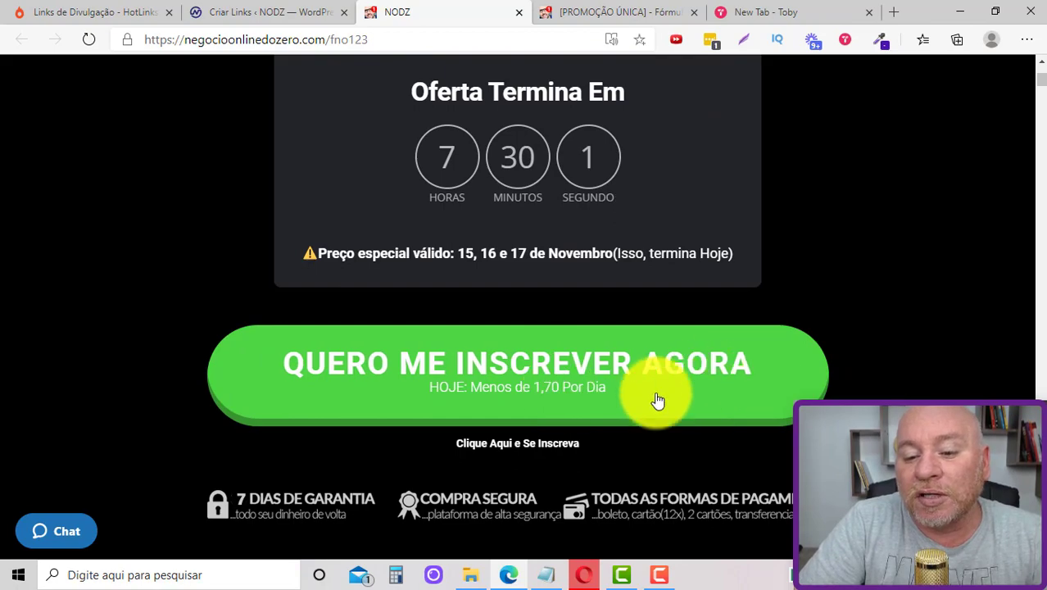
pyautogui.scroll(6, 744, 395)
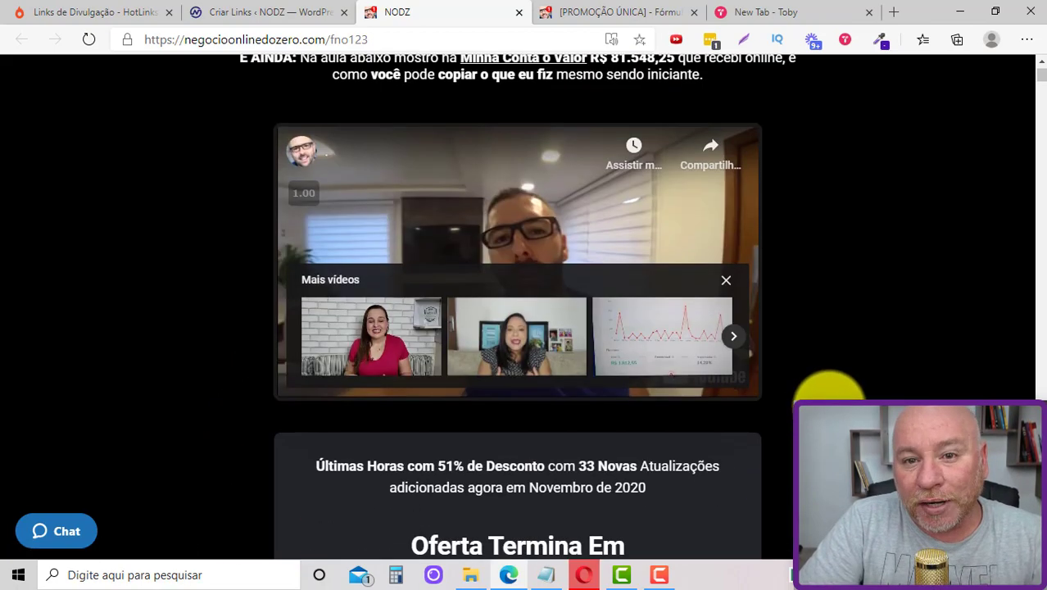
pyautogui.scroll(1, 829, 392)
pyautogui.scroll(-10, 950, 384)
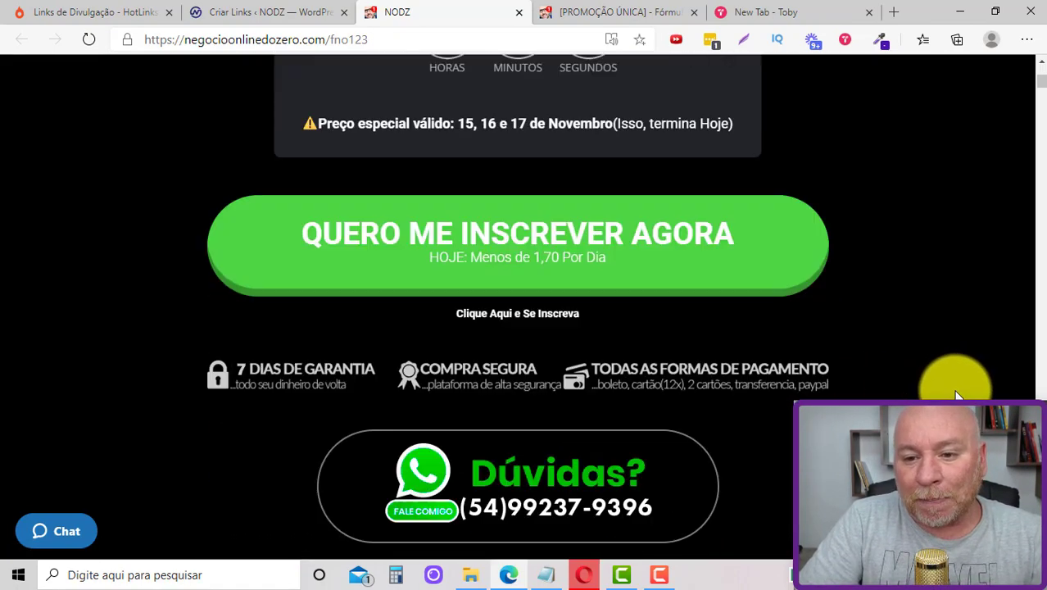
pyautogui.scroll(3, 713, 235)
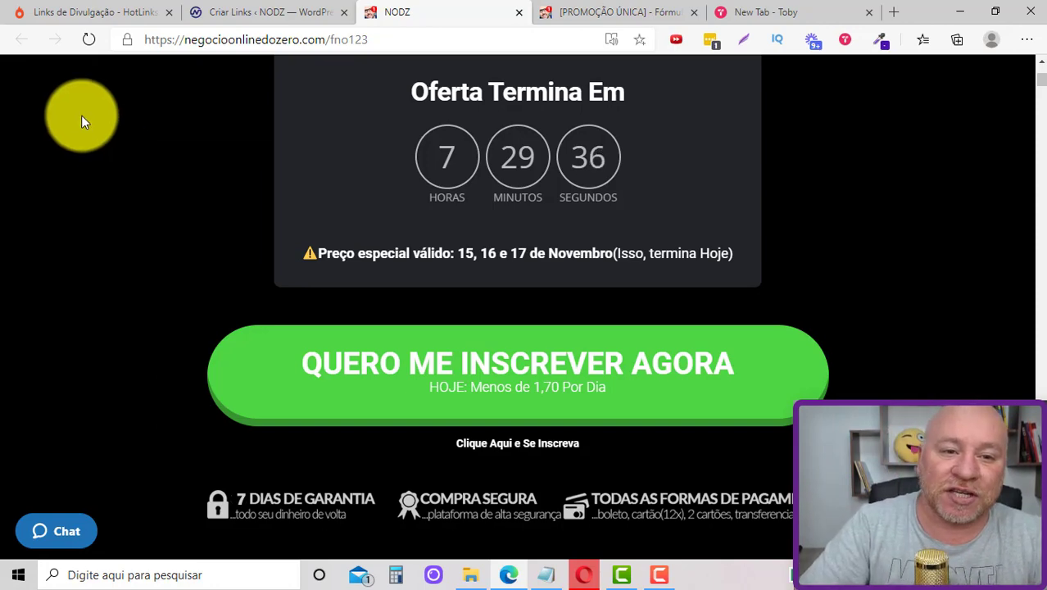
# Step: Add a new affiliate cookie configuration in the Super Links "Ativar Cookies" section and name it fno123
pyautogui.click(310, 23)
pyautogui.scroll(-1, 685, 420)
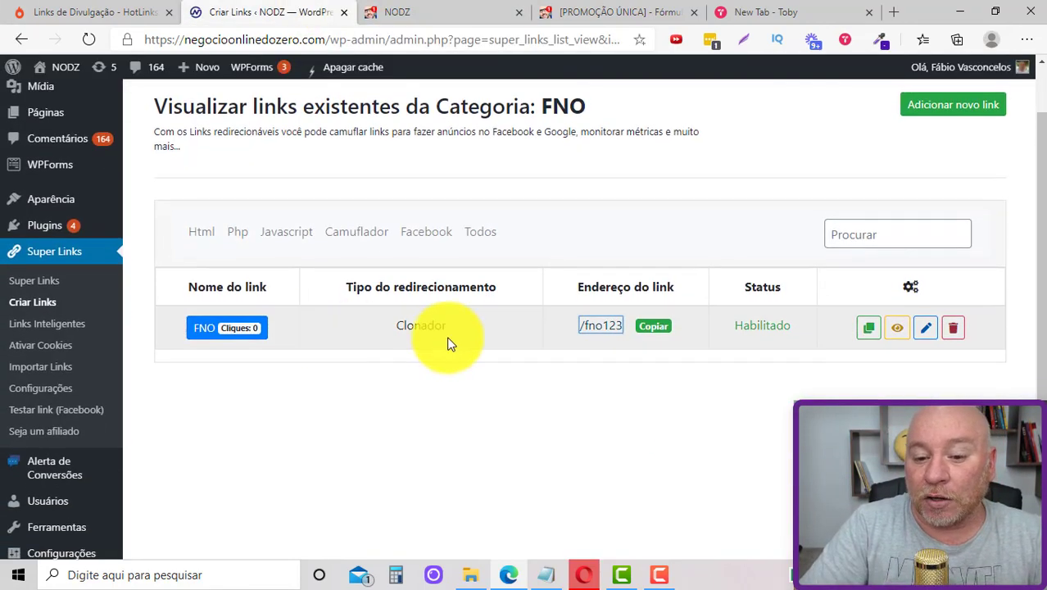
pyautogui.click(635, 335)
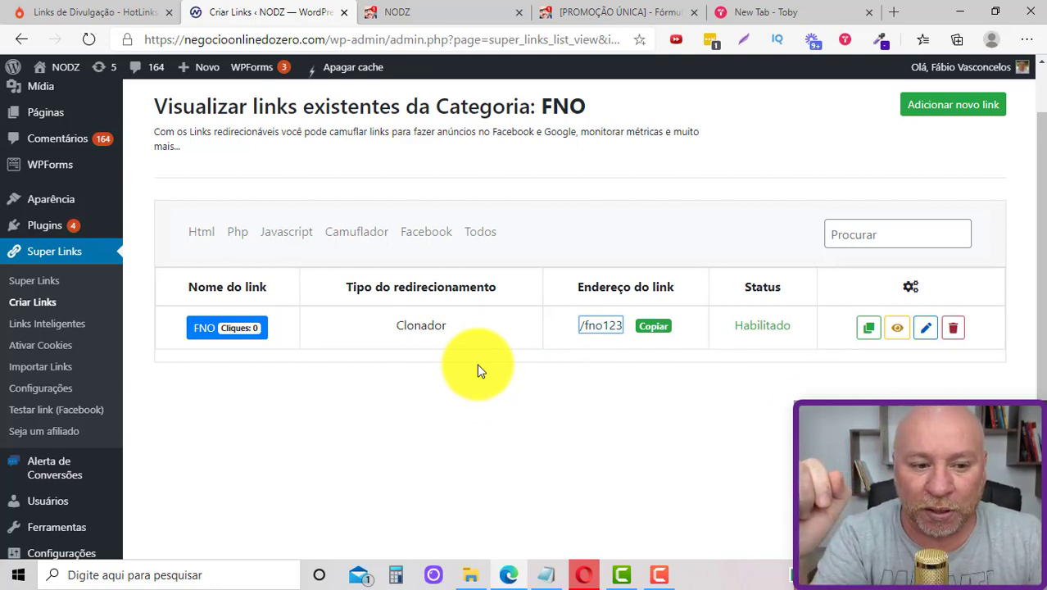
pyautogui.click(75, 350)
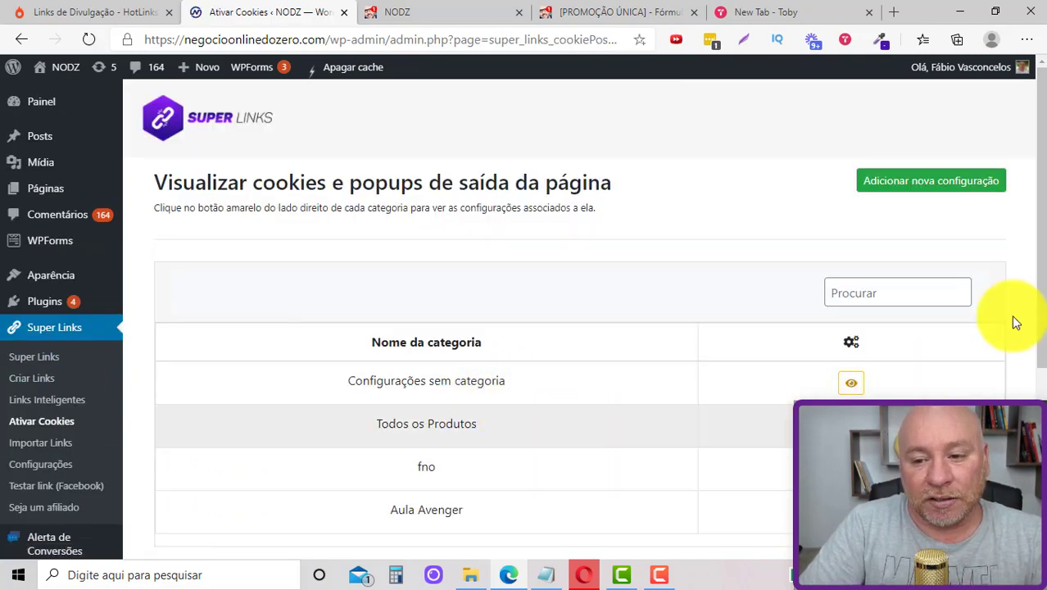
pyautogui.click(970, 194)
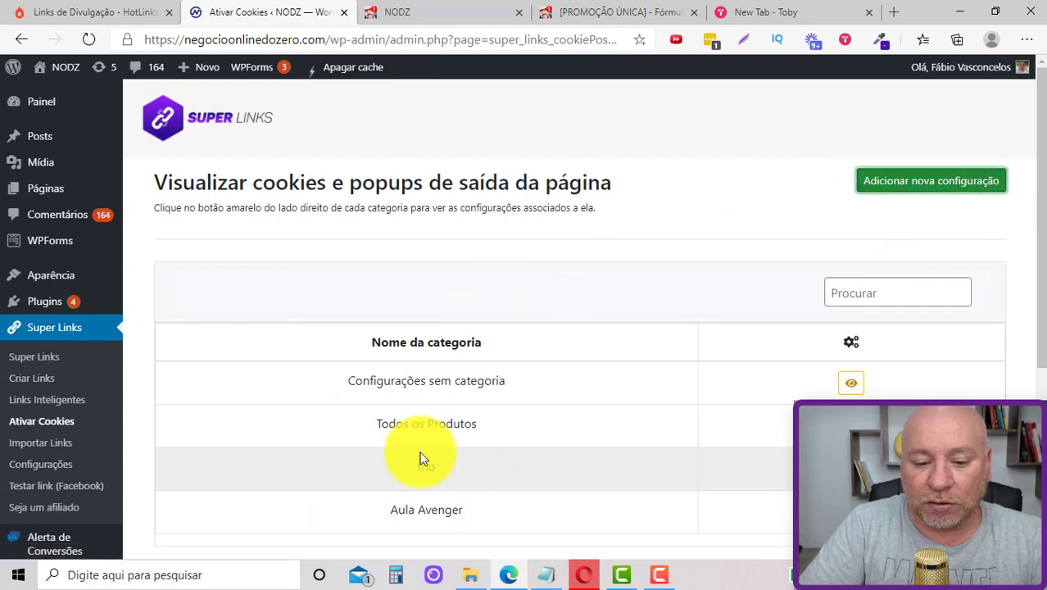
pyautogui.click(930, 191)
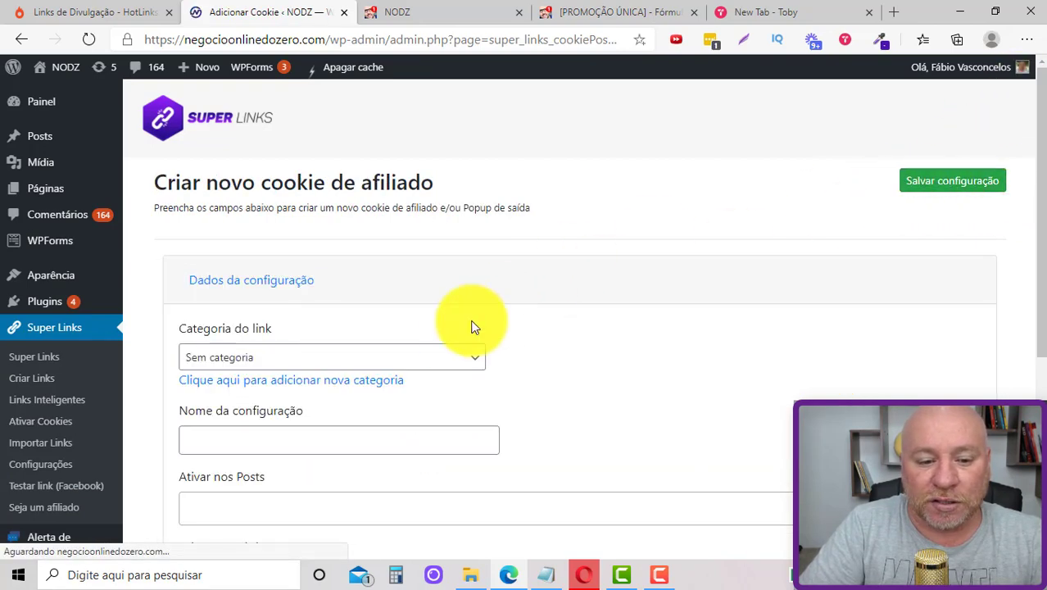
pyautogui.scroll(-1, 410, 303)
pyautogui.click(277, 370)
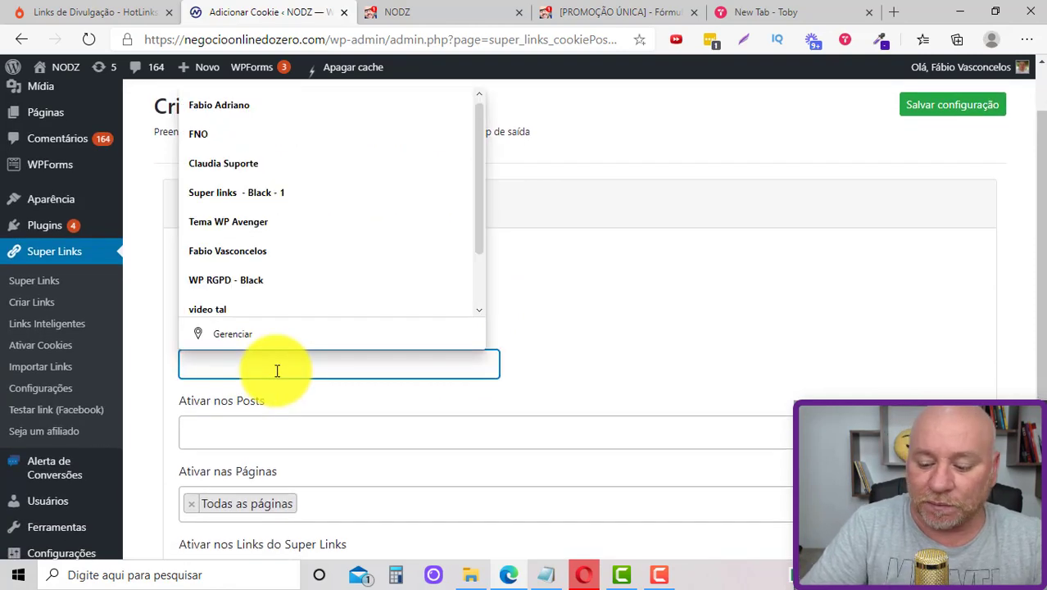
pyautogui.write('fno')
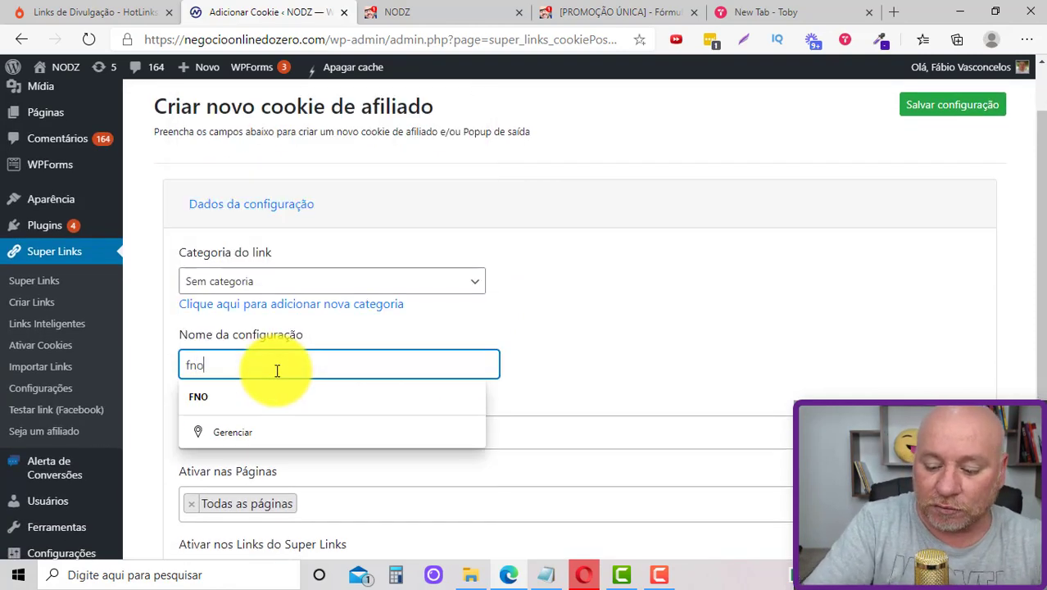
pyautogui.write('123')
# Step: Remove the all-pages and all-links defaults from the configuration and activate it only on the /fno123 Super Links link
pyautogui.scroll(-2, 483, 409)
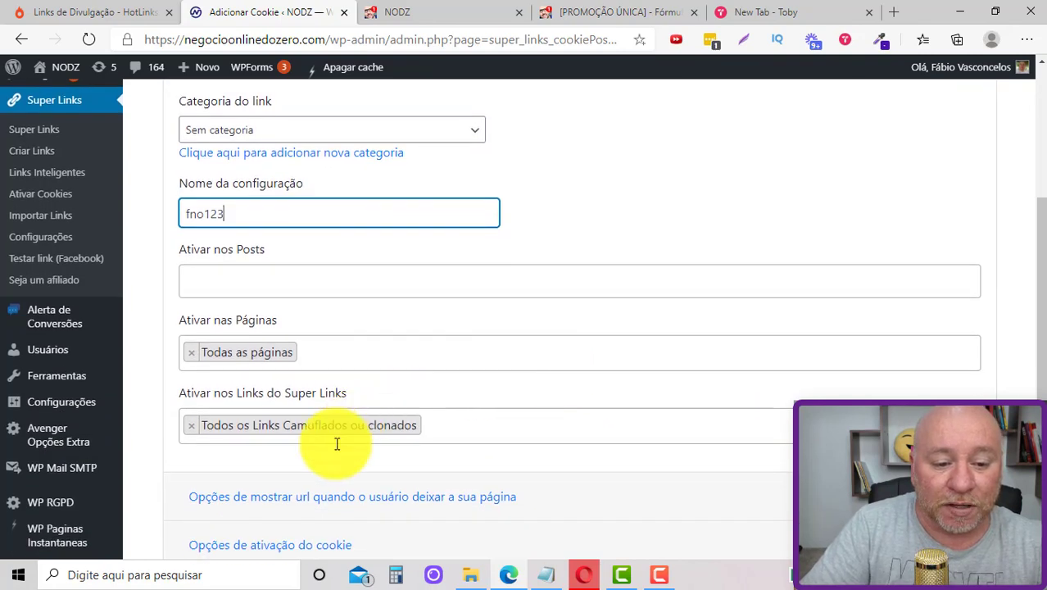
pyautogui.click(189, 358)
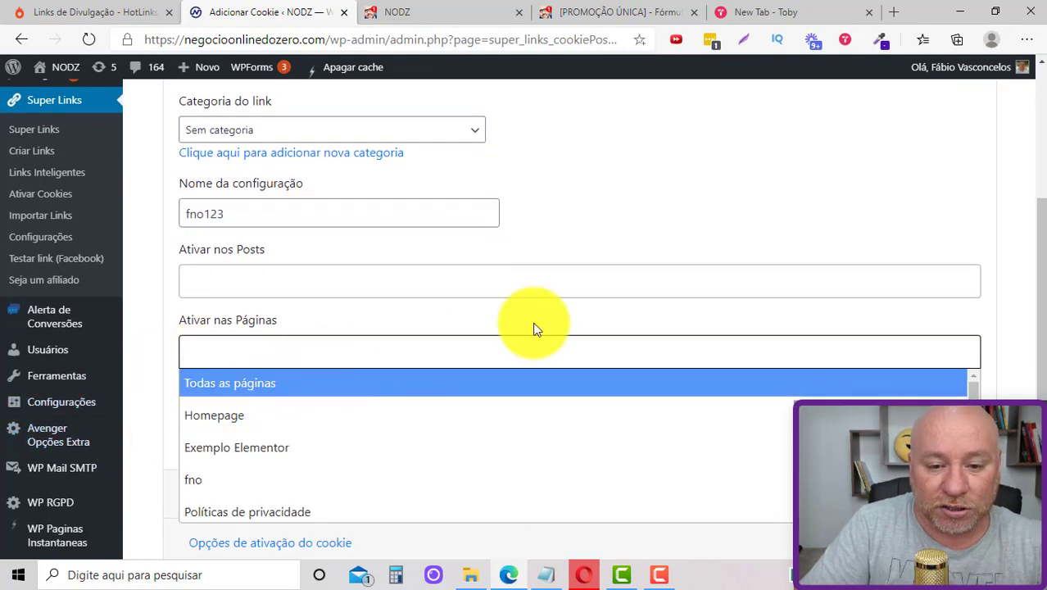
pyautogui.click(665, 241)
pyautogui.scroll(-1, 335, 319)
pyautogui.click(191, 347)
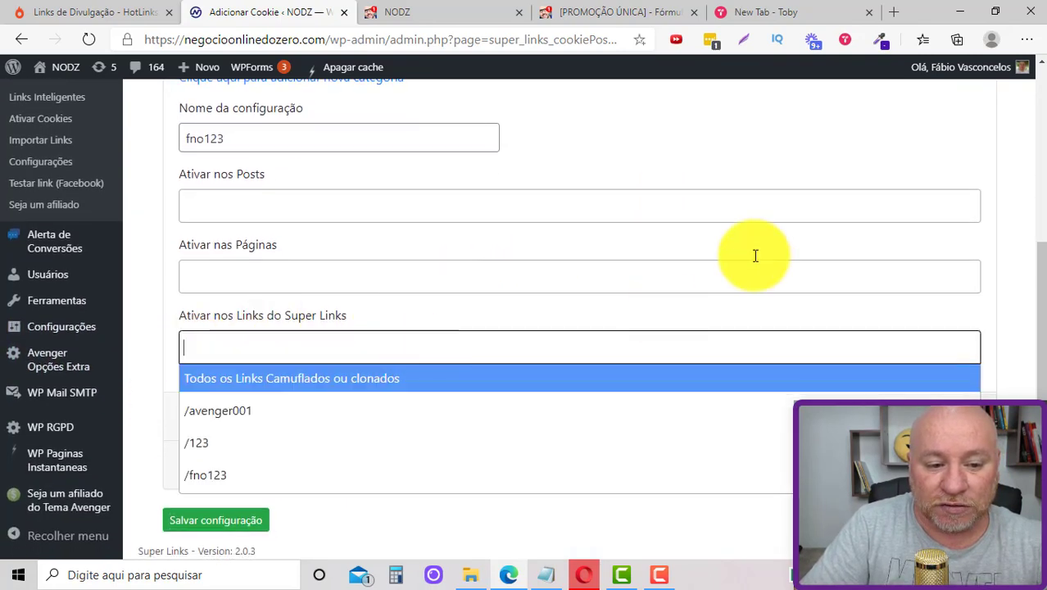
pyautogui.click(735, 218)
pyautogui.scroll(-1, 721, 229)
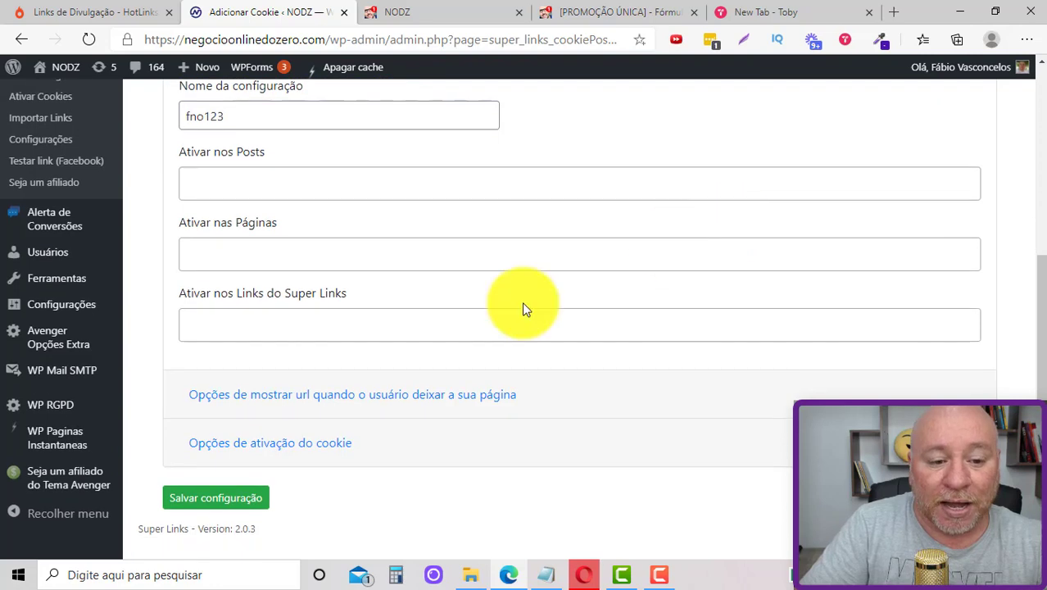
pyautogui.click(318, 328)
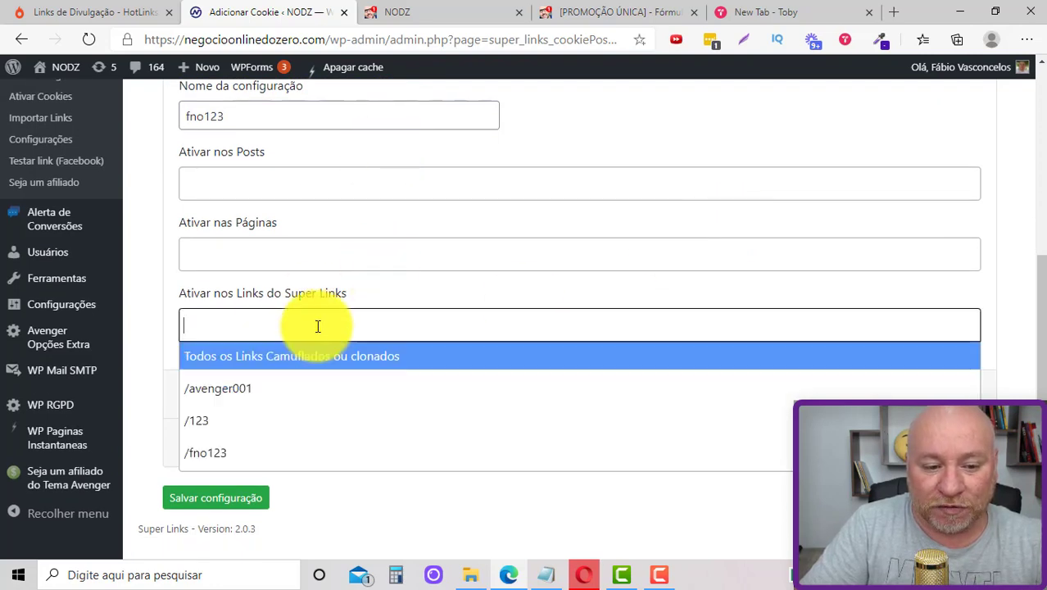
pyautogui.click(227, 455)
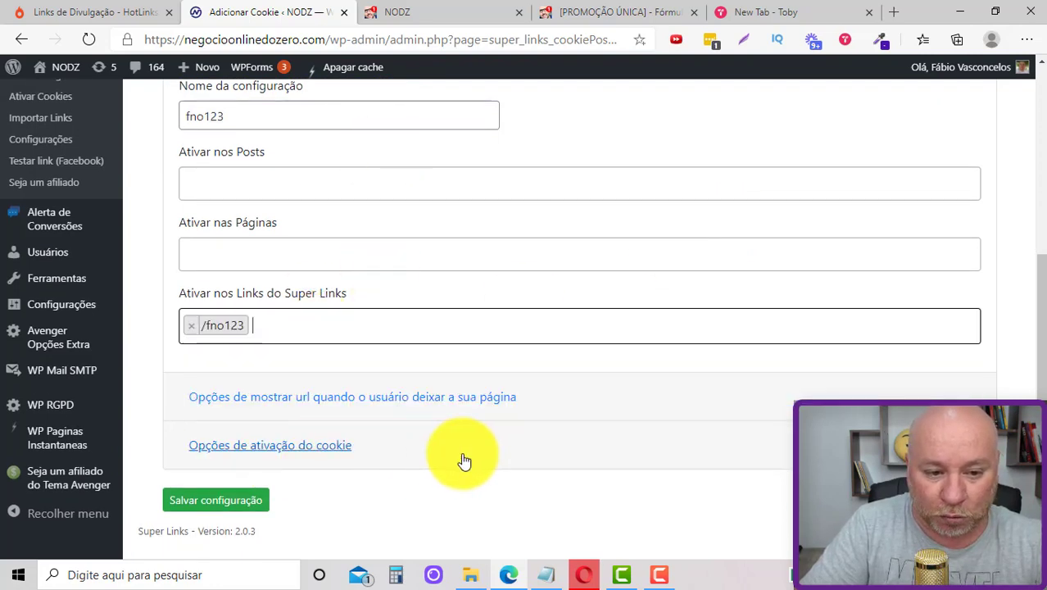
# Step: Open the cookie activation options and copy alternative HotLink 03, the "EBOOK GUIA DEFINITIVO" capture page, from the Hotmart HotLinks page
pyautogui.click(307, 443)
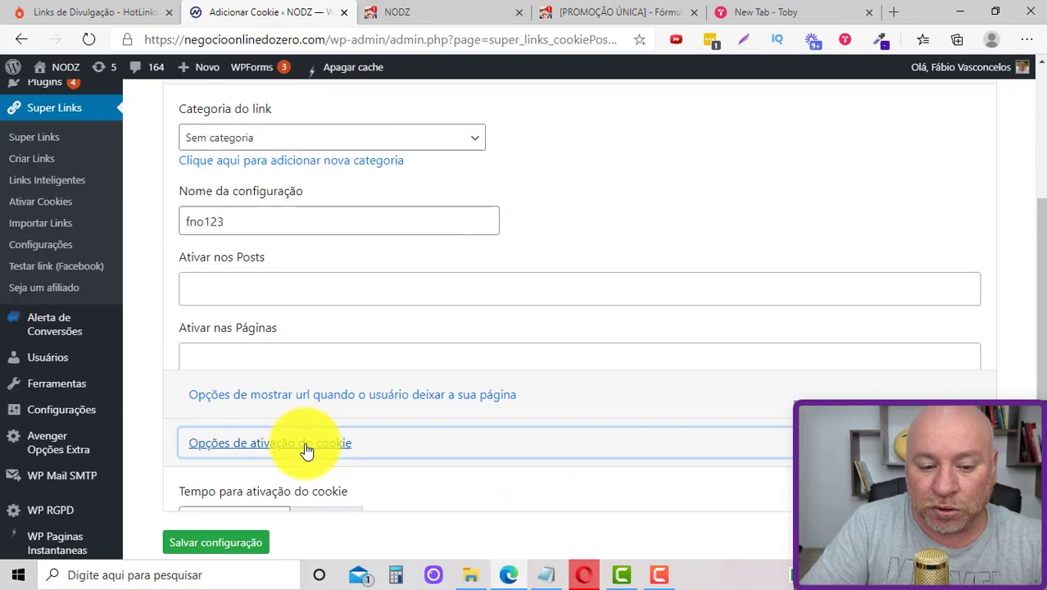
pyautogui.scroll(-2, 528, 407)
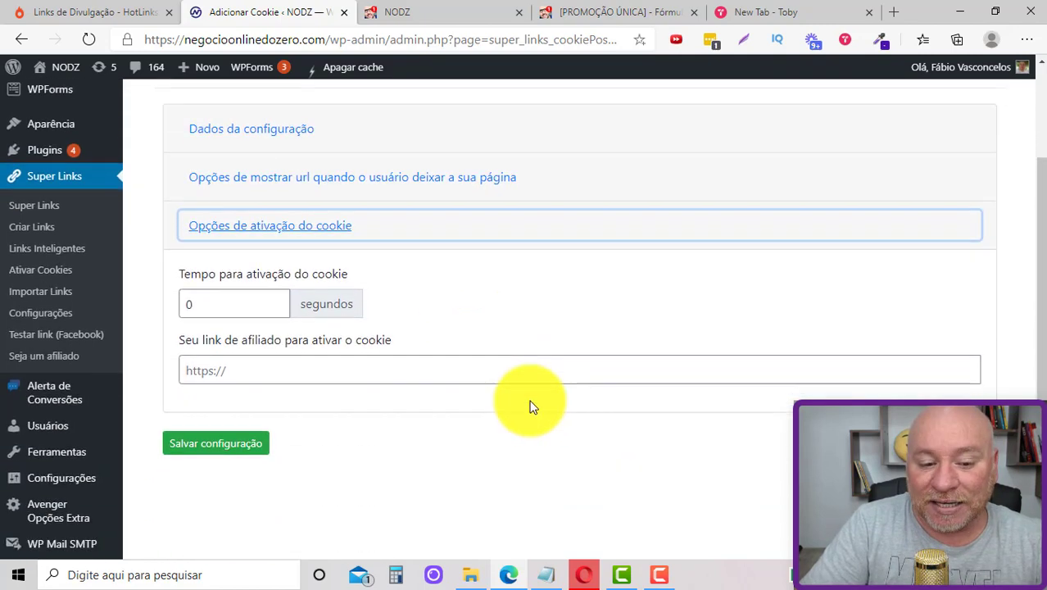
pyautogui.click(348, 377)
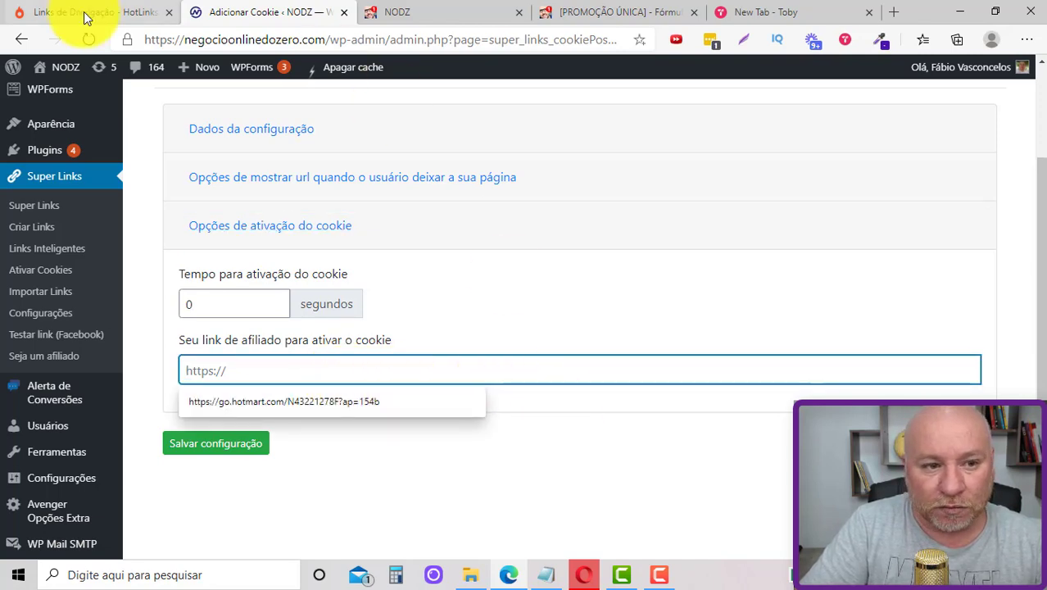
pyautogui.click(28, 12)
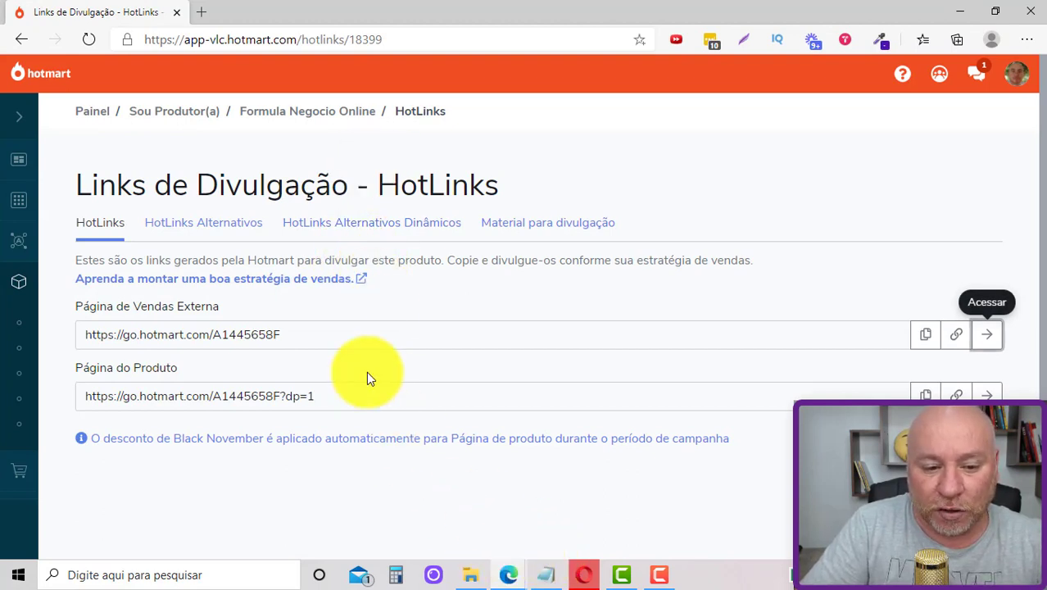
pyautogui.click(225, 233)
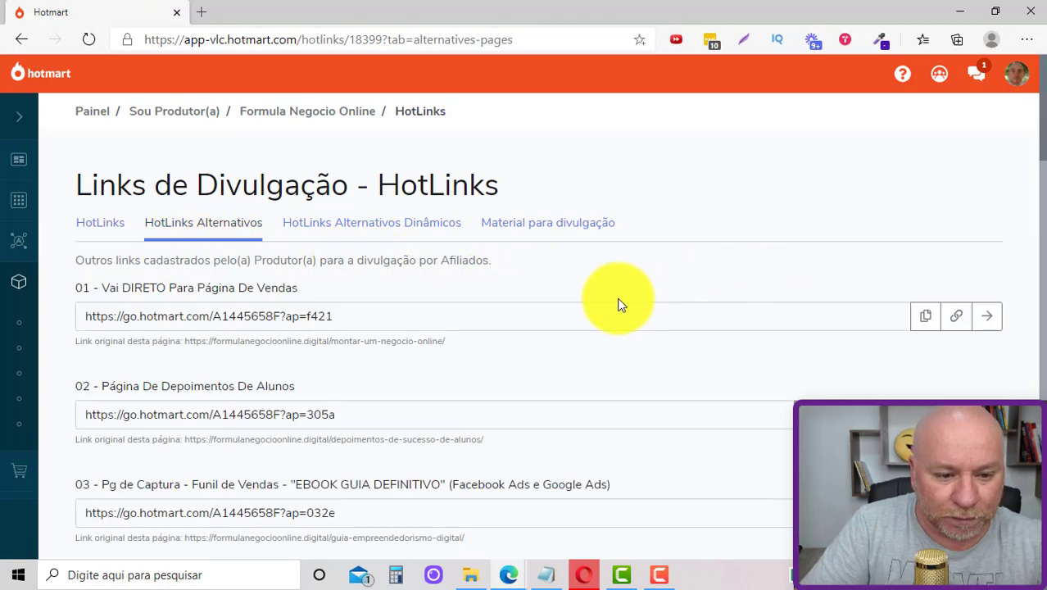
pyautogui.scroll(-1, 259, 284)
pyautogui.scroll(-2, 320, 289)
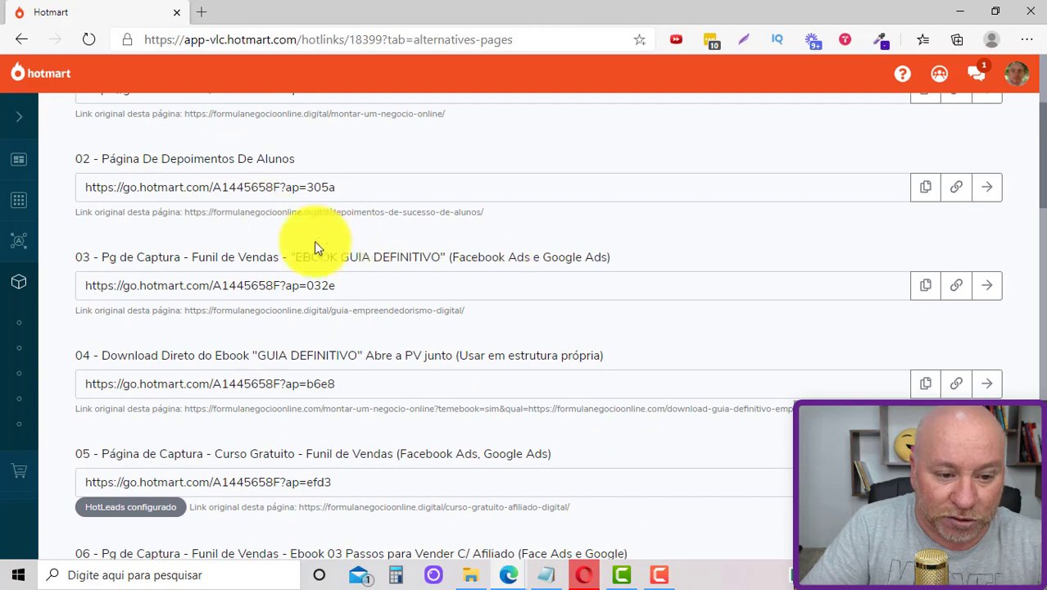
pyautogui.scroll(-1, 369, 262)
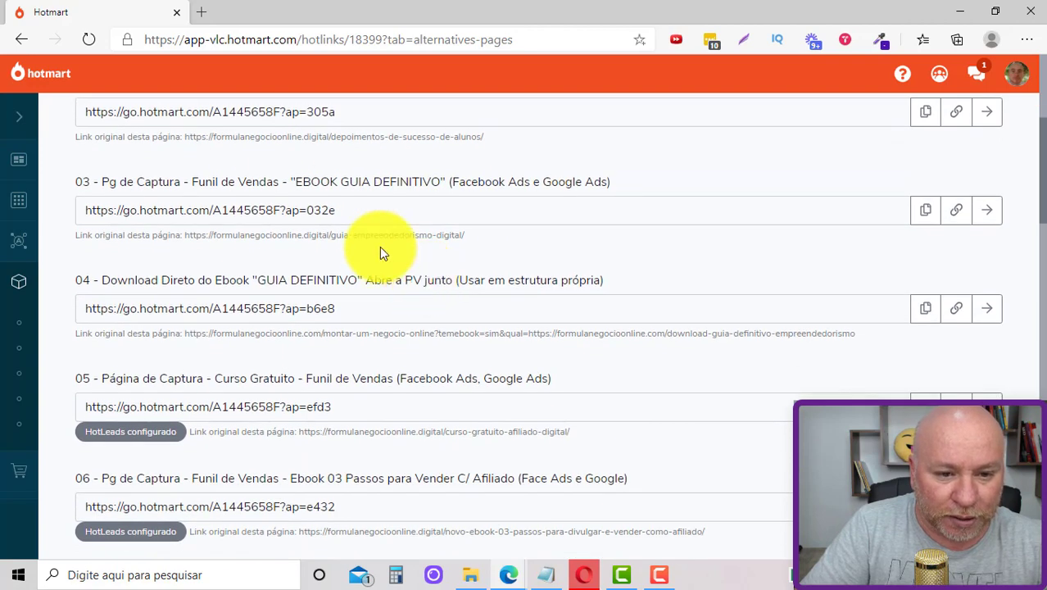
pyautogui.moveTo(358, 210); pyautogui.dragTo(25, 210)
pyautogui.click(248, 236)
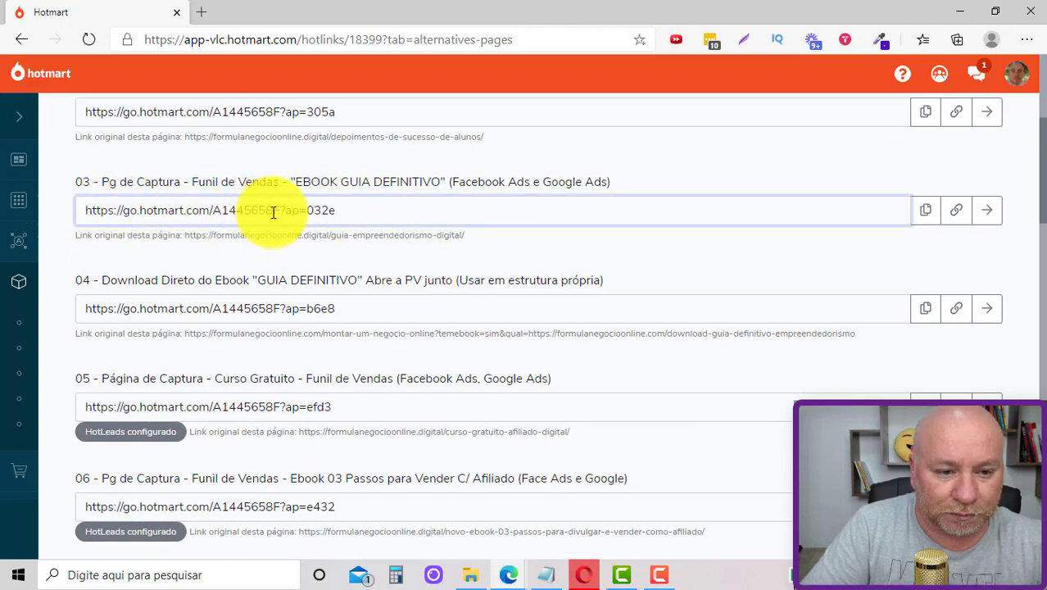
pyautogui.click(926, 210)
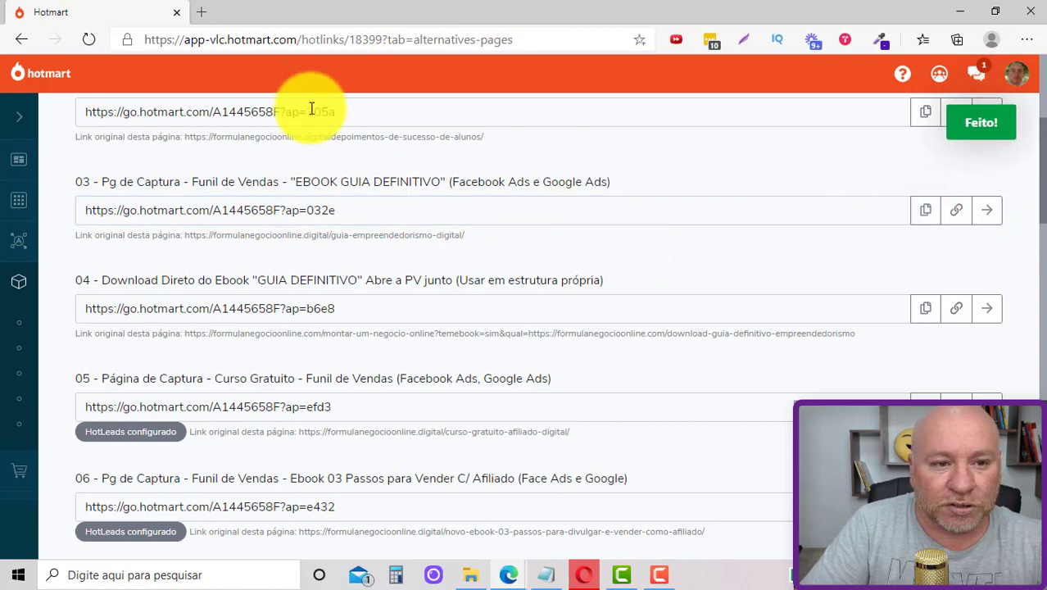
# Step: Return to the cookie configuration and paste the copied HotLink as the affiliate link that activates the cookie
pyautogui.click(586, 579)
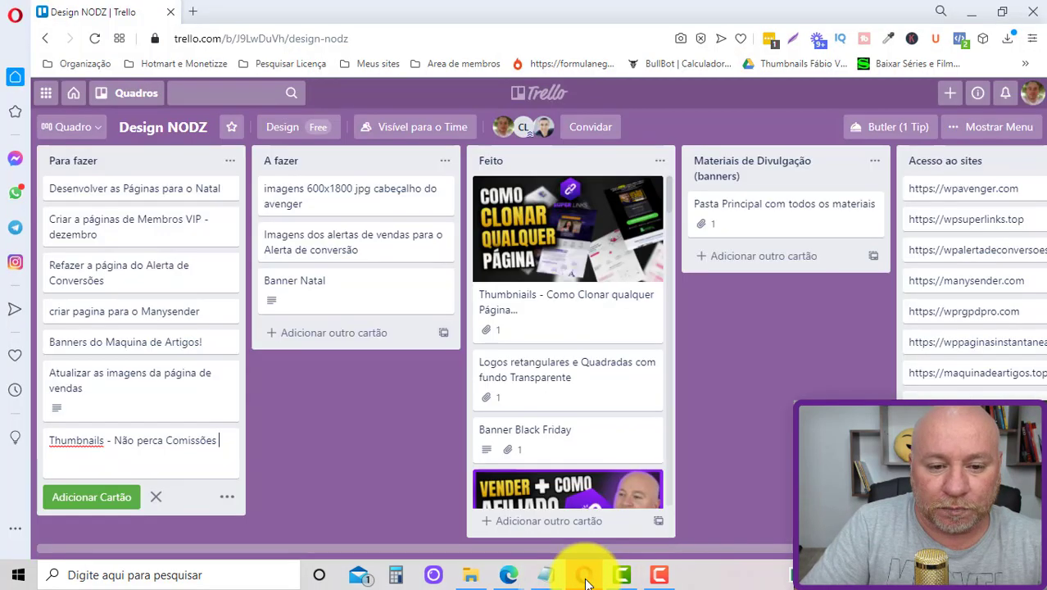
pyautogui.click(584, 576)
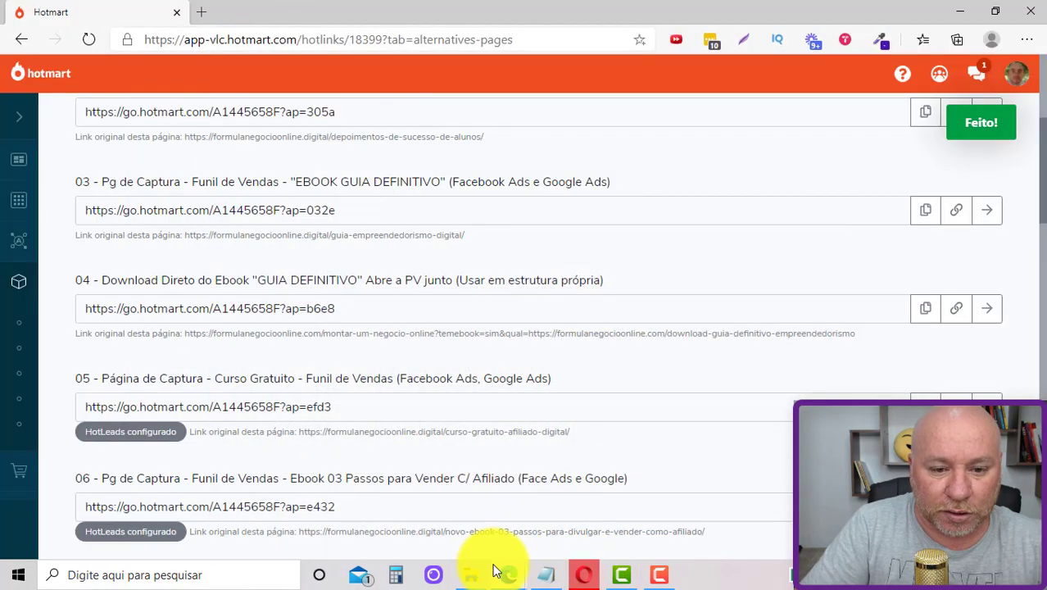
pyautogui.moveTo(508, 571)
pyautogui.click(461, 538)
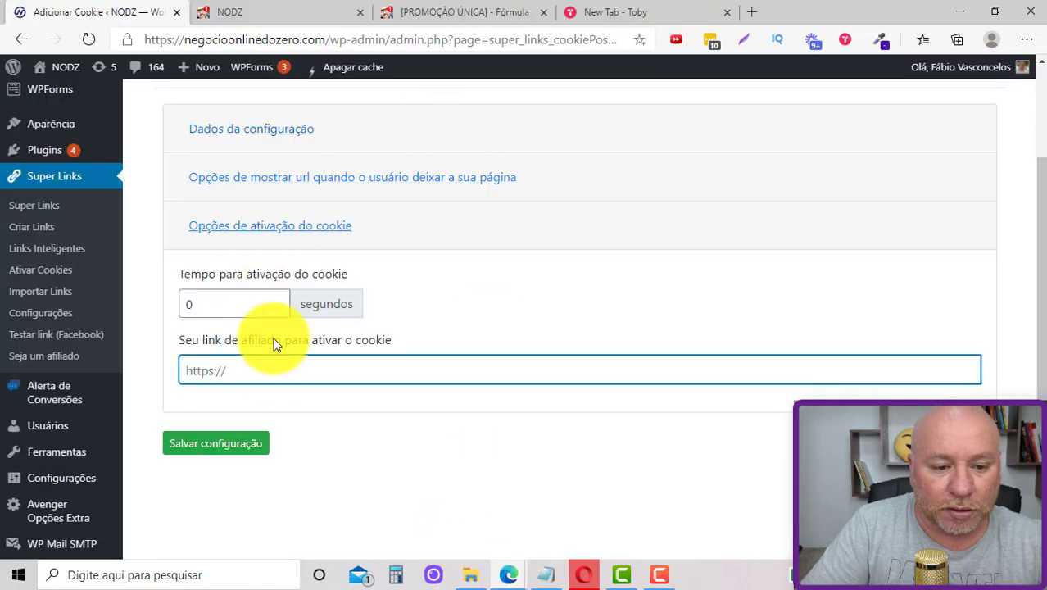
pyautogui.click(282, 370)
pyautogui.hotkey('ctrl', 'v')
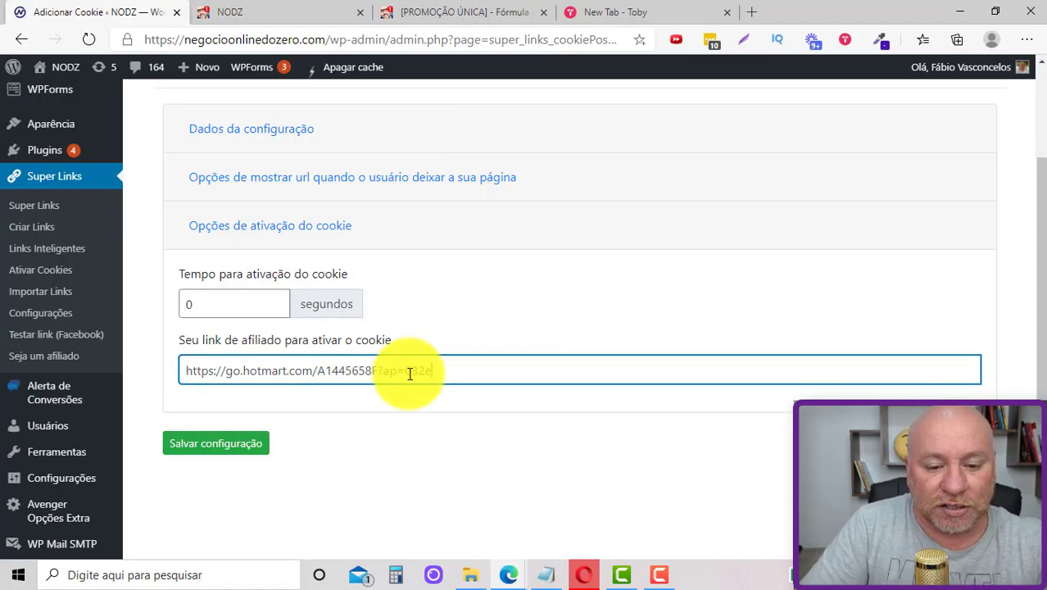
# Step: Set the cookie activation time to 3 seconds and save the configuration
pyautogui.click(184, 309)
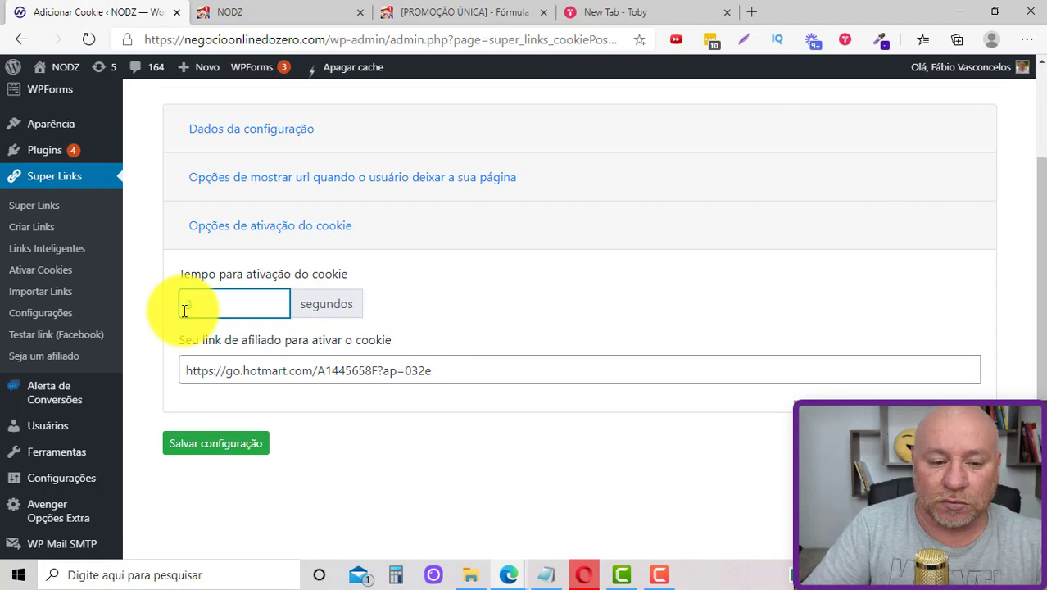
pyautogui.write('3')
pyautogui.click(614, 292)
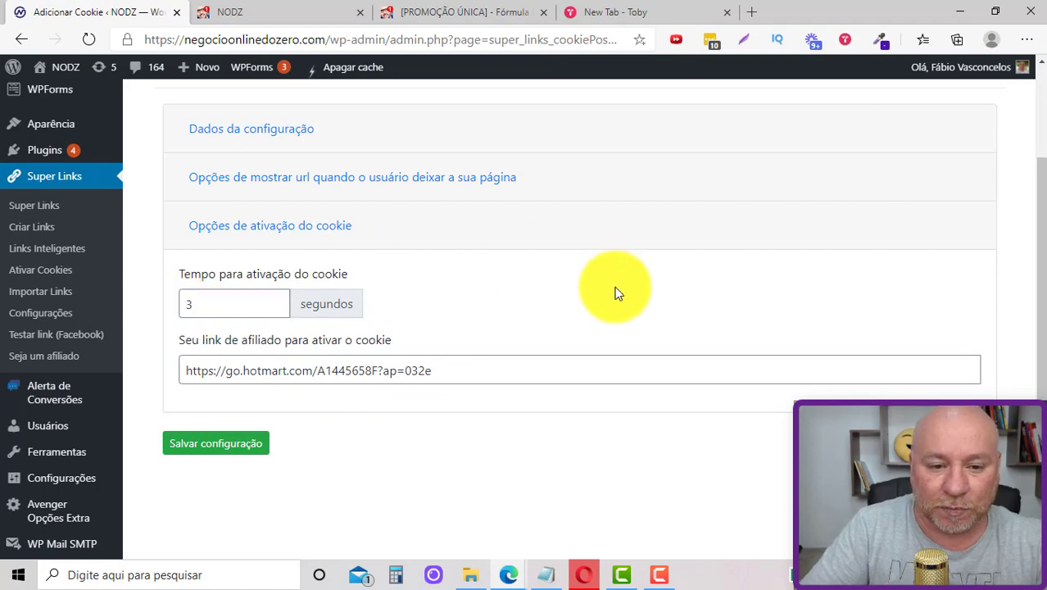
pyautogui.click(216, 443)
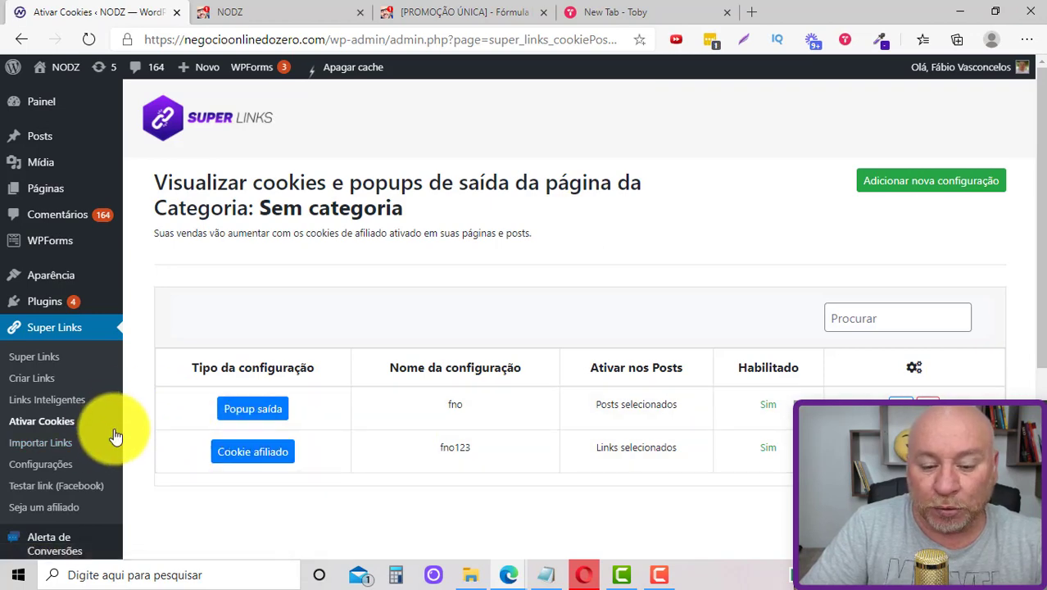
# Step: Reload the cloned /fno123 page, pause its video and examine the countdown offer and enrolment button
pyautogui.click(461, 457)
pyautogui.click(264, 9)
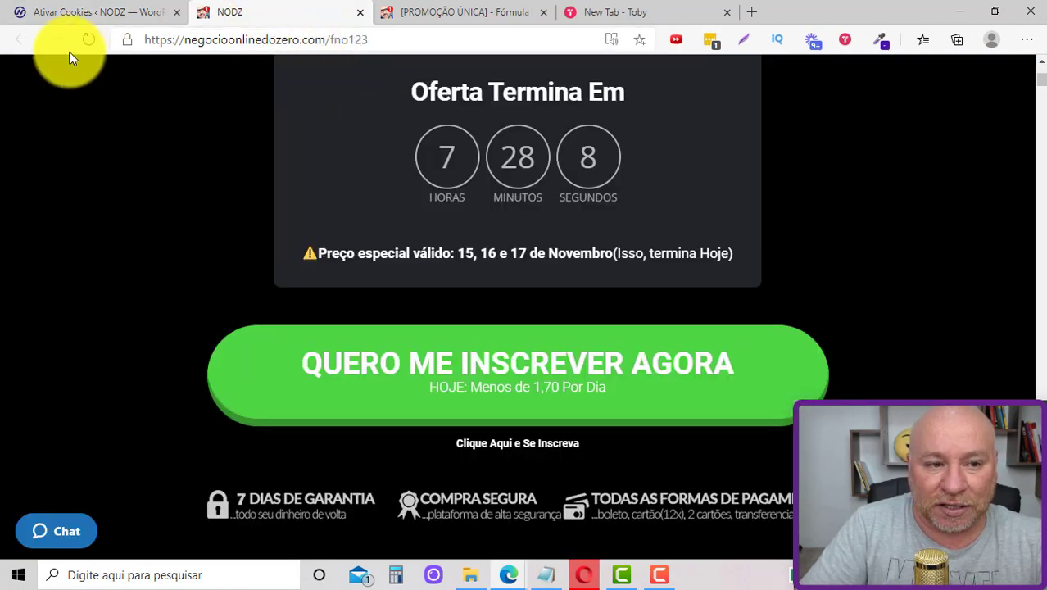
pyautogui.click(88, 40)
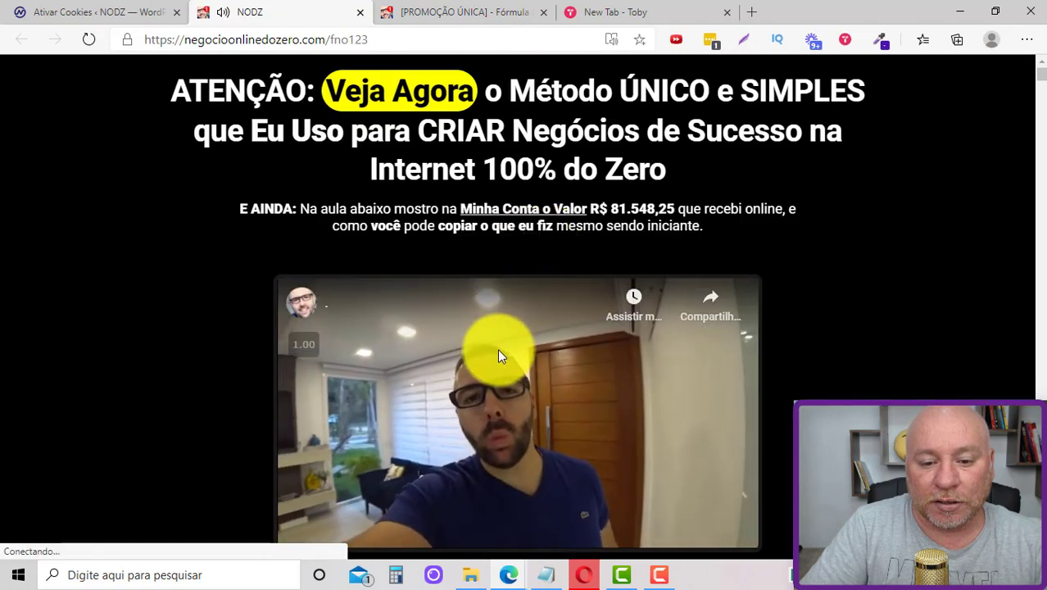
pyautogui.click(497, 348)
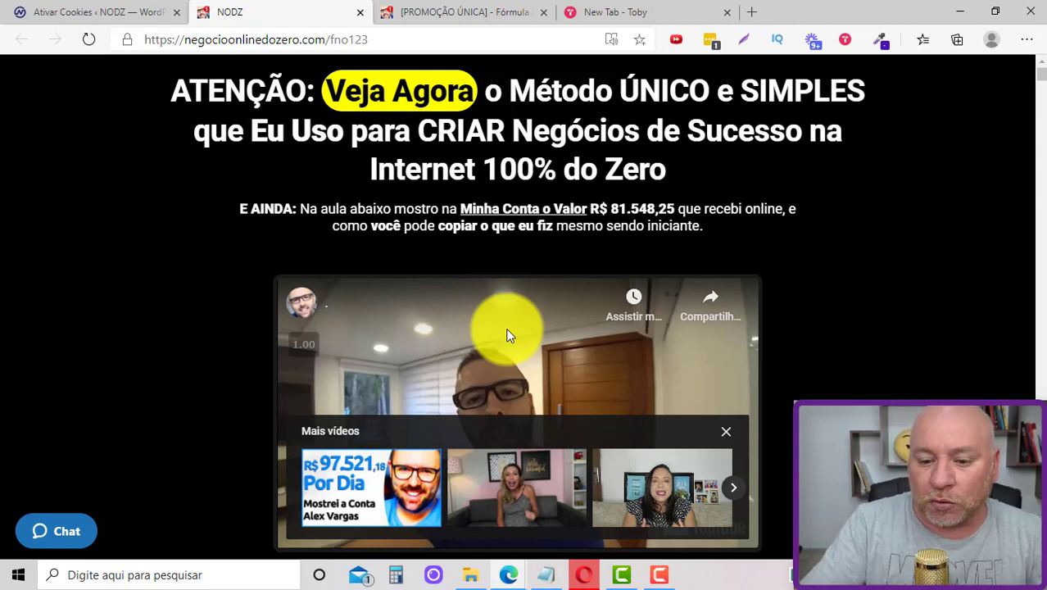
pyautogui.scroll(-6, 525, 353)
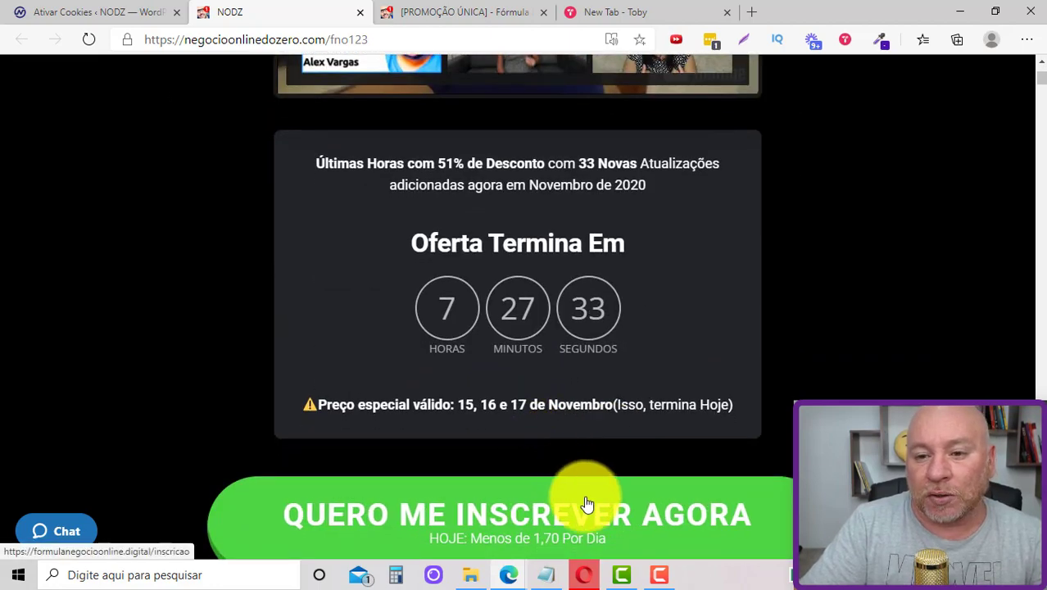
pyautogui.scroll(3, 587, 503)
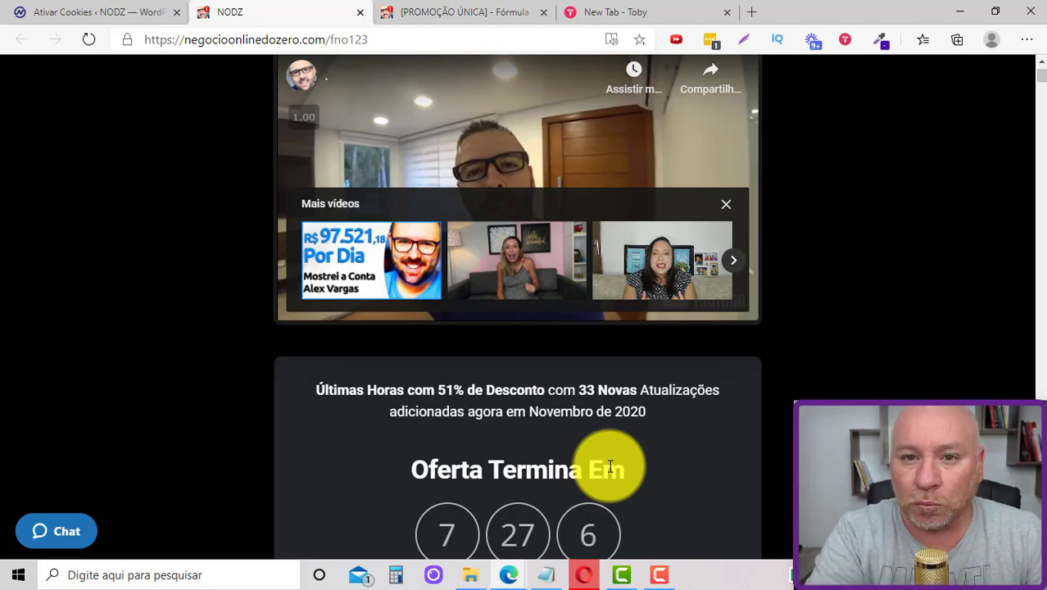
# Step: Review the list of saved cookie configurations, and dismiss the exit popup on the cloned /fno123 page
pyautogui.click(106, 12)
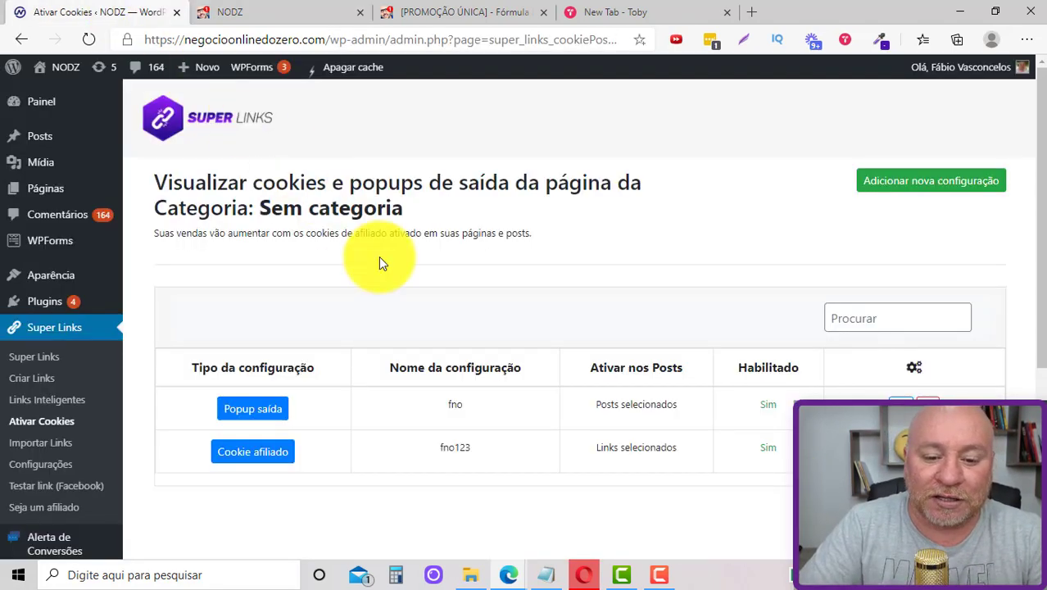
pyautogui.scroll(-2, 492, 304)
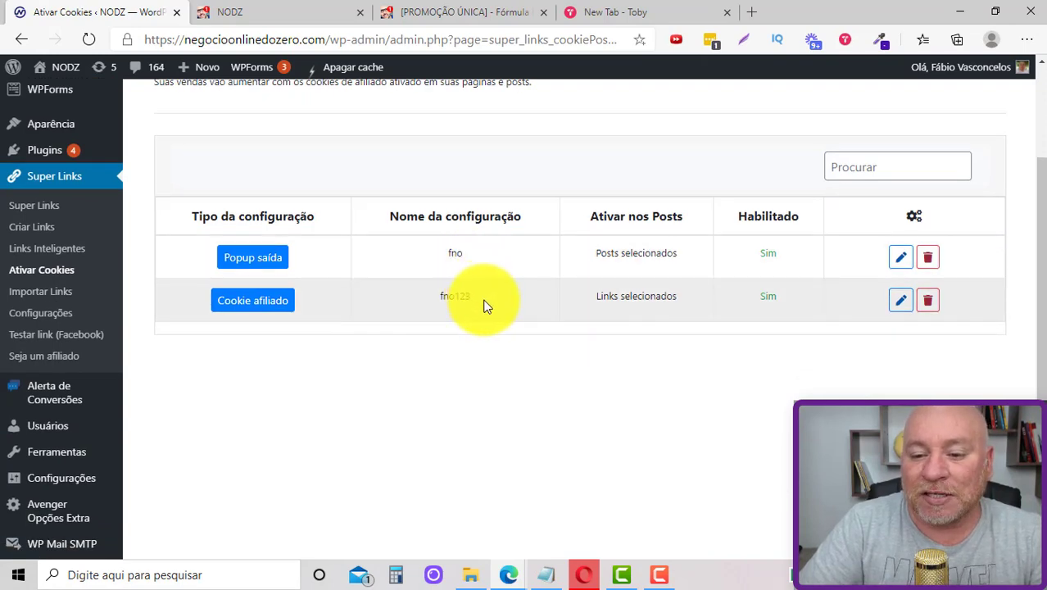
pyautogui.scroll(2, 484, 305)
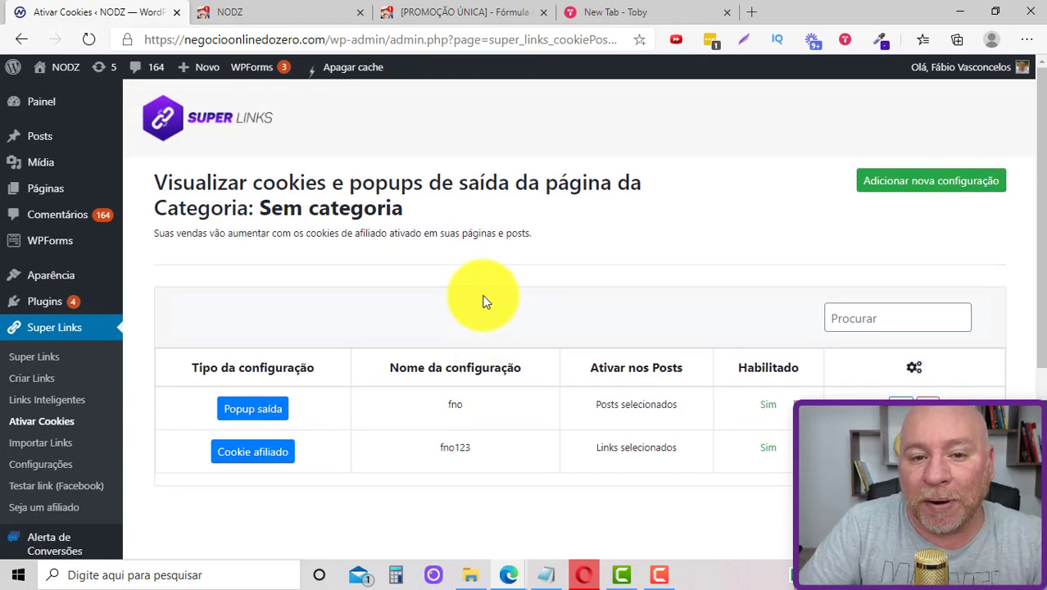
pyautogui.click(275, 13)
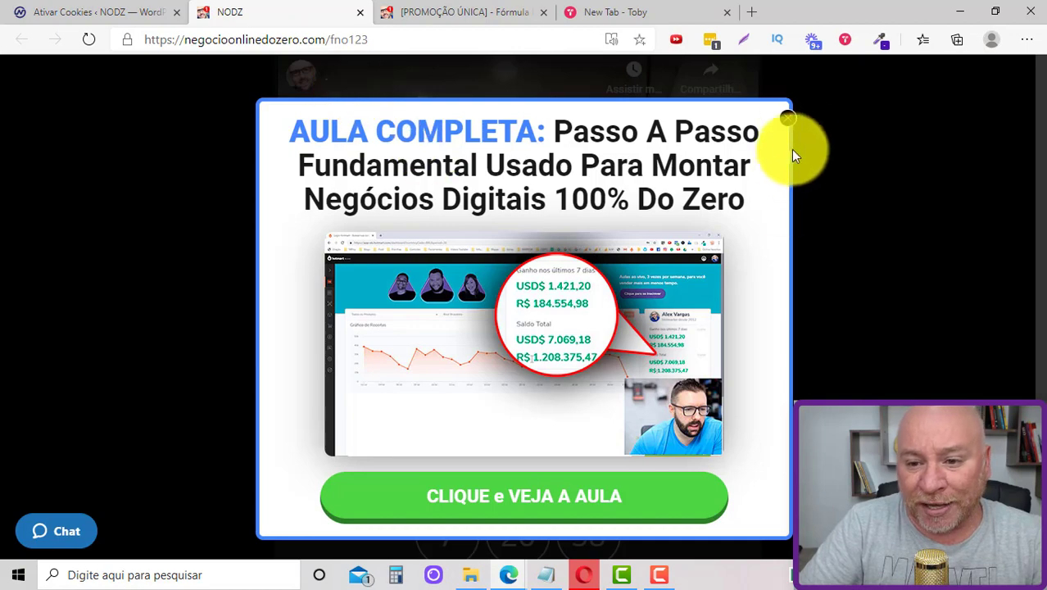
pyautogui.click(787, 118)
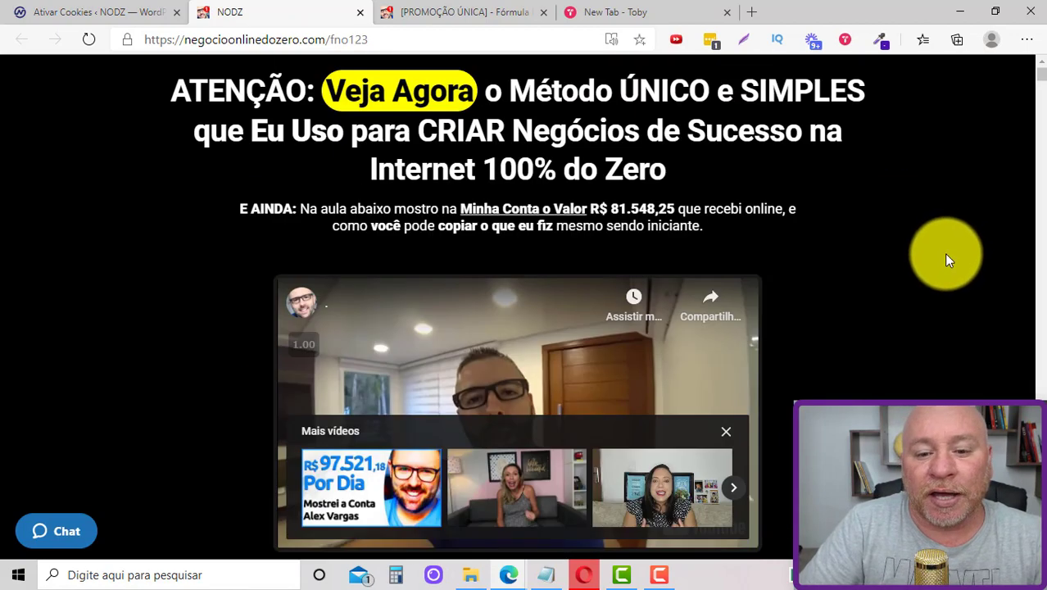
pyautogui.scroll(-3, 946, 258)
pyautogui.scroll(3, 942, 254)
# Step: Open the fno123 affiliate cookie configuration for editing and show its cookie activation options
pyautogui.click(115, 11)
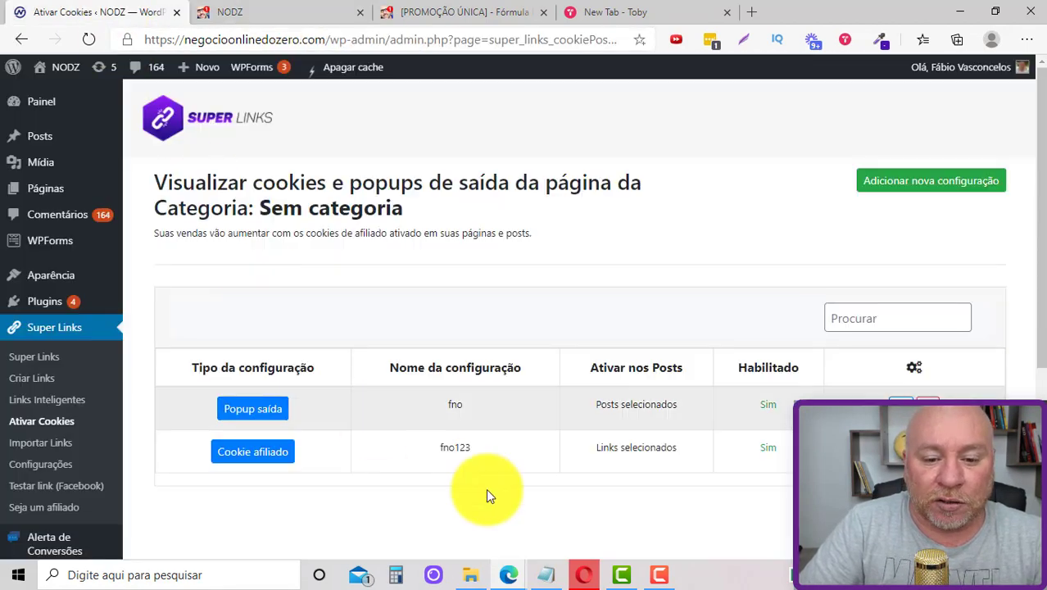
pyautogui.press('F5')
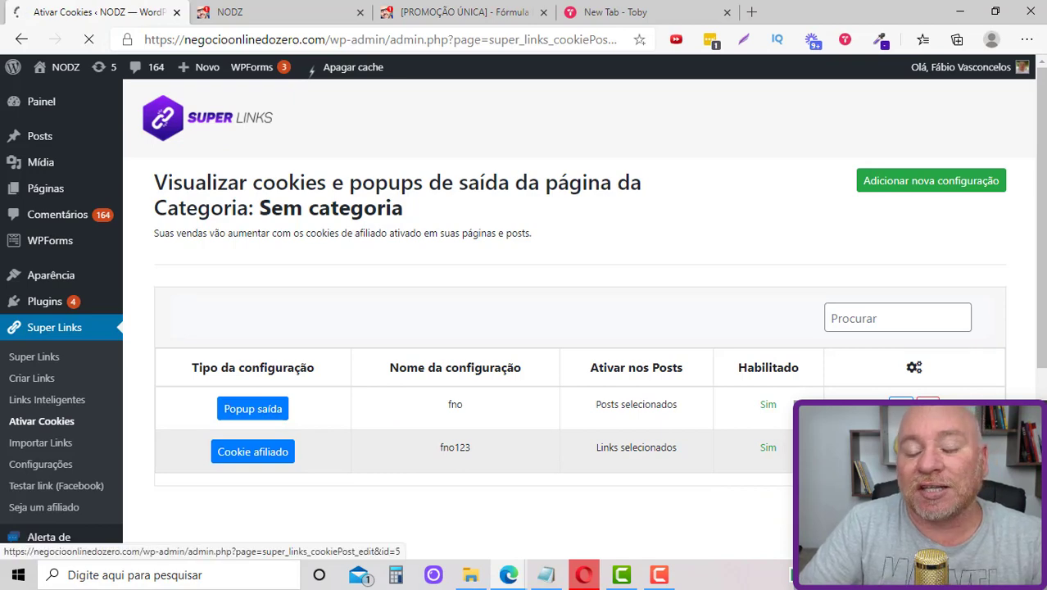
pyautogui.scroll(-4, 403, 459)
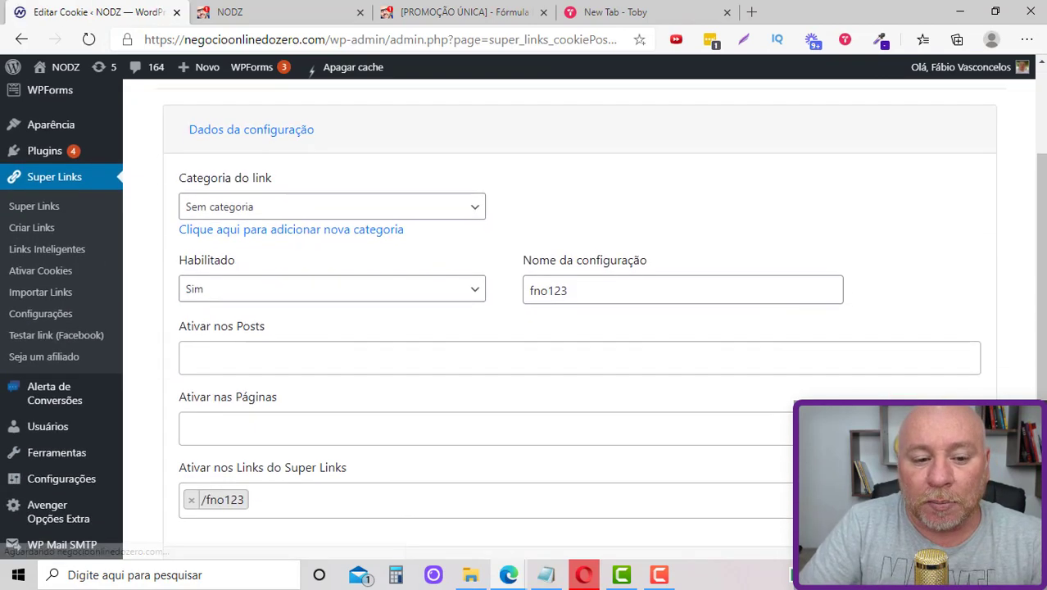
pyautogui.click(315, 456)
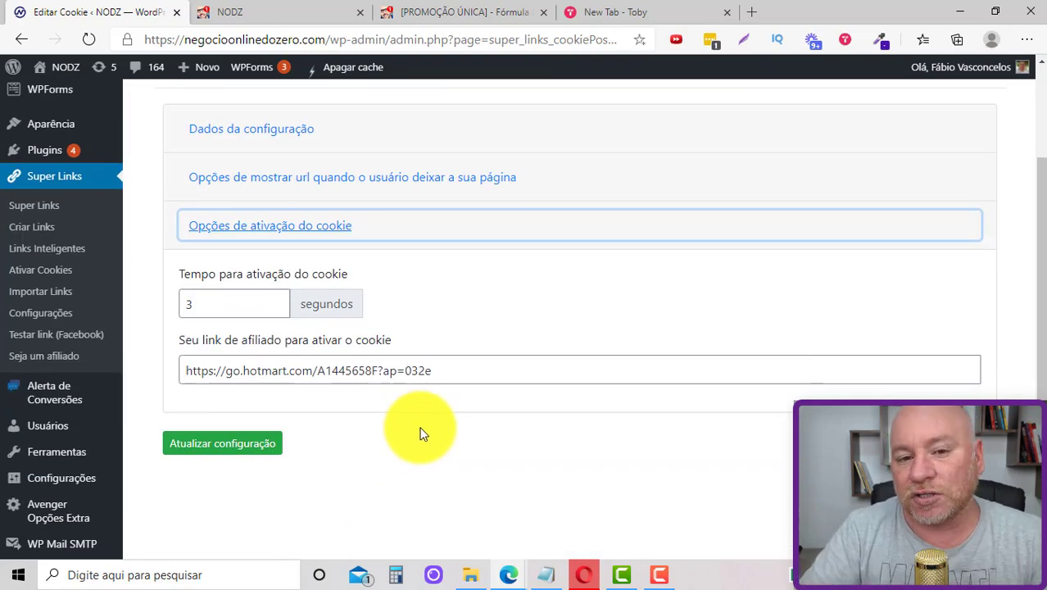
# Step: Compare the original Fórmula Negócio Online sales page with the affiliate link in the fno123 cookie configuration
pyautogui.click(490, 12)
pyautogui.scroll(-1, 517, 135)
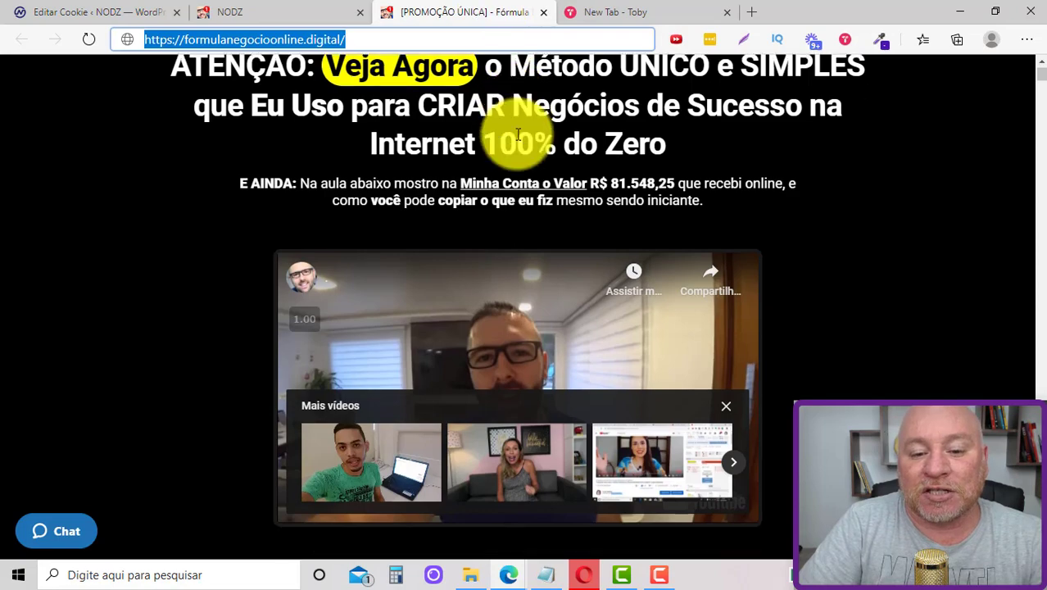
pyautogui.scroll(-2, 518, 135)
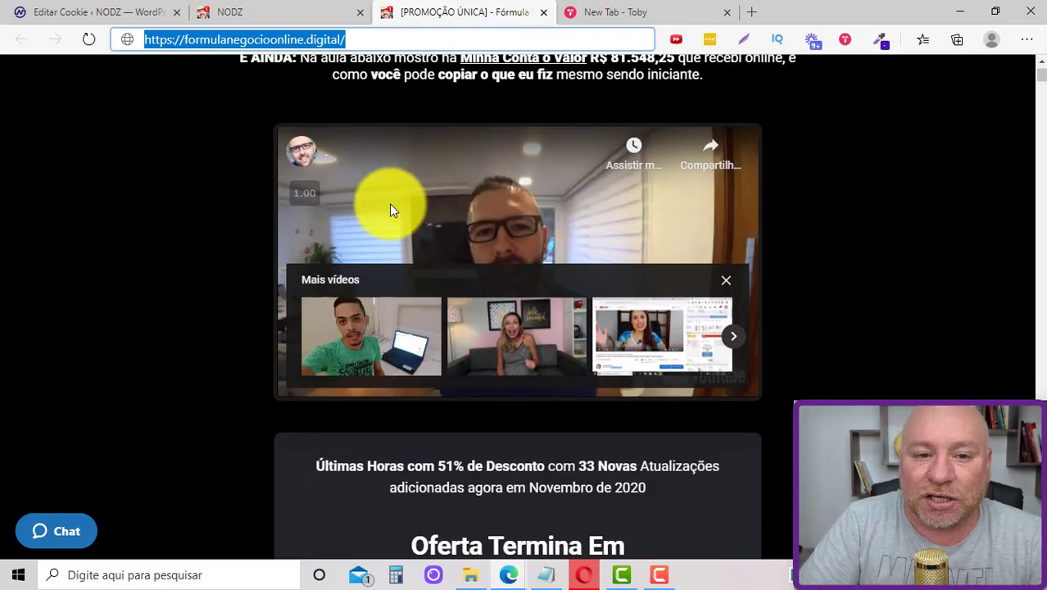
pyautogui.click(247, 17)
pyautogui.click(107, 12)
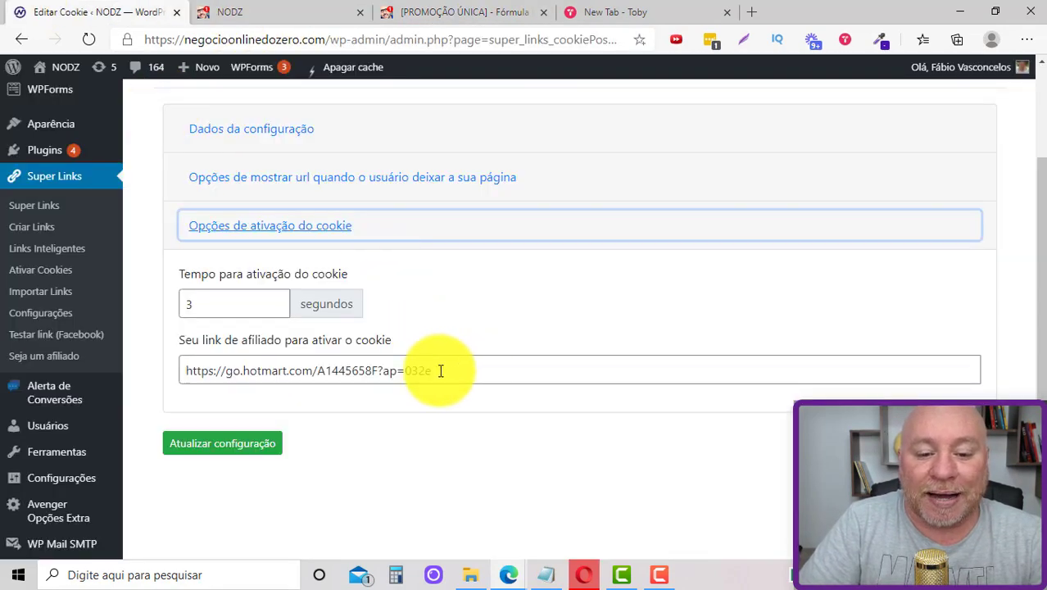
pyautogui.click(434, 12)
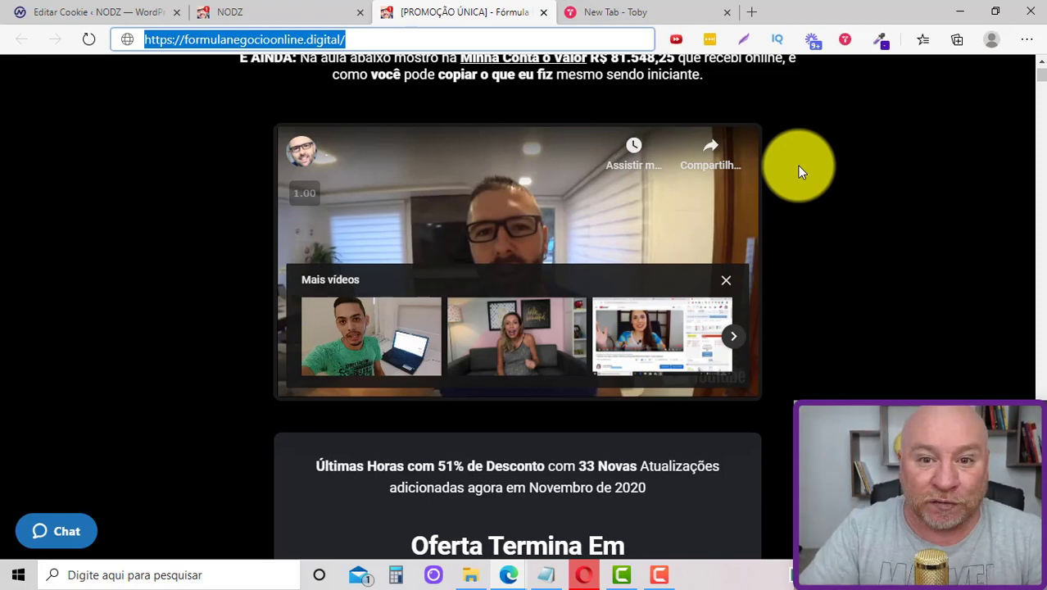
pyautogui.scroll(1, 797, 168)
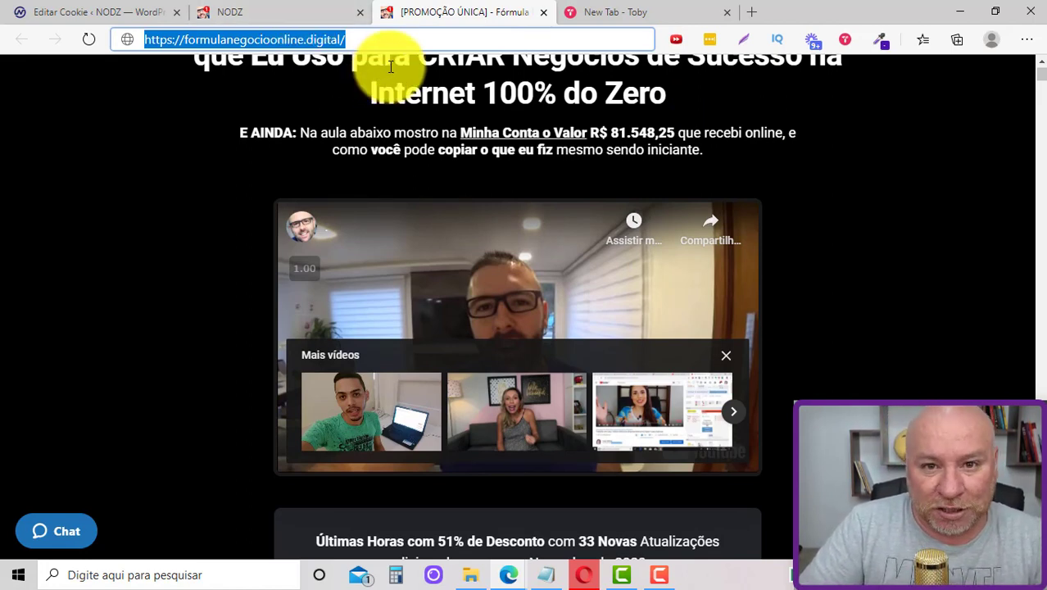
pyautogui.click(145, 17)
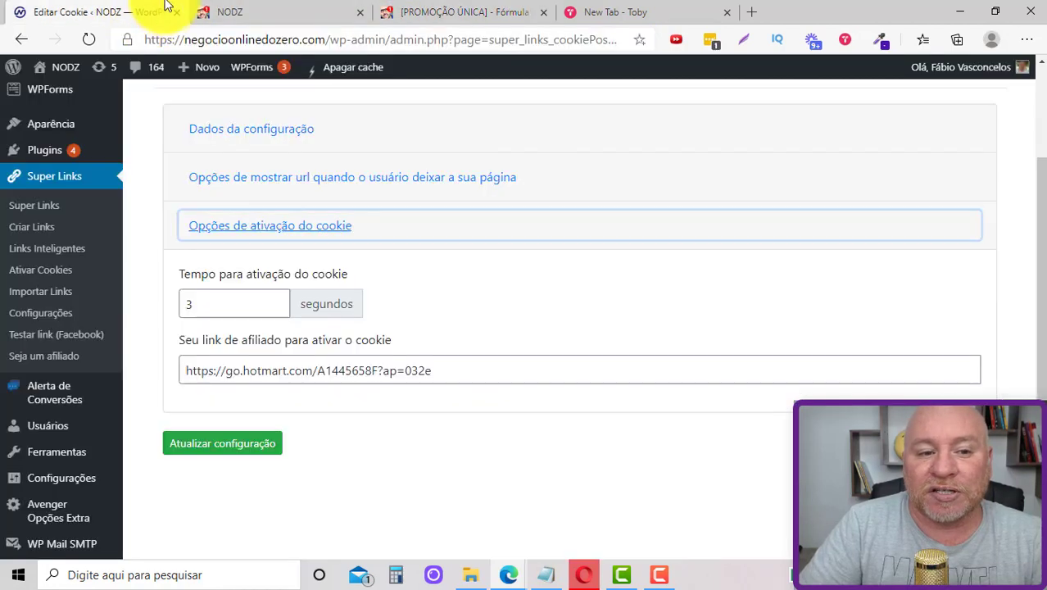
# Step: Visit the NODZ site in a new tab and open the article "34 Dicas para ganhar dinheiro extra"
pyautogui.rightClick(67, 92)
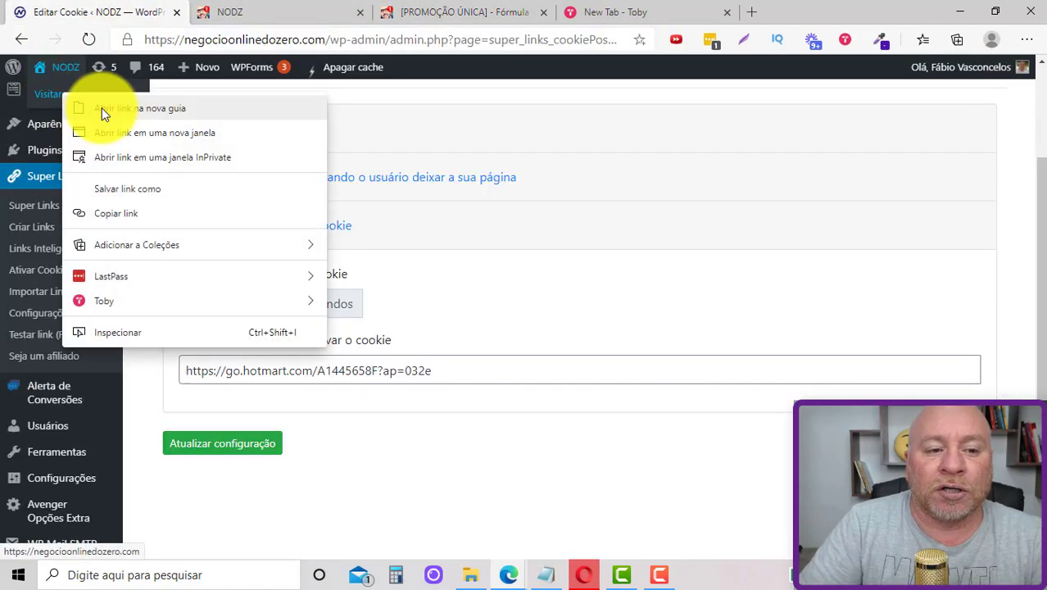
pyautogui.click(102, 107)
pyautogui.click(291, 15)
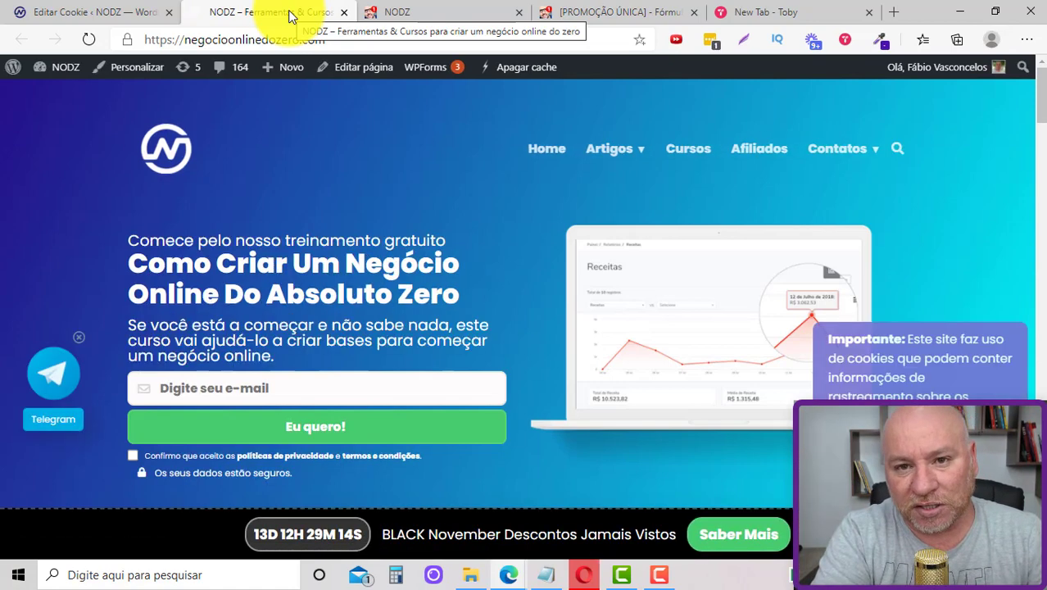
pyautogui.scroll(-7, 545, 307)
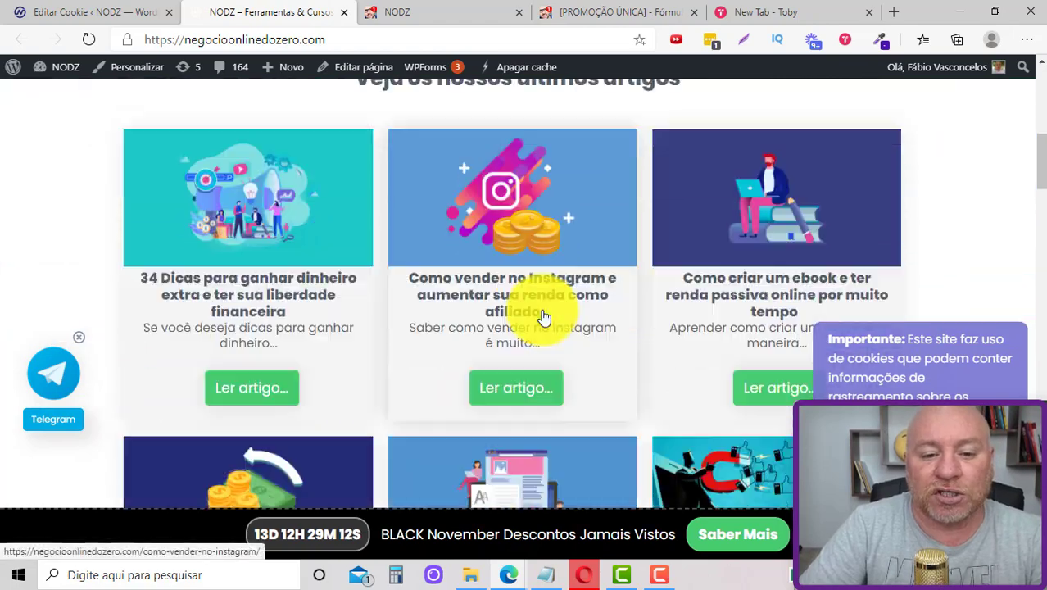
pyautogui.click(280, 257)
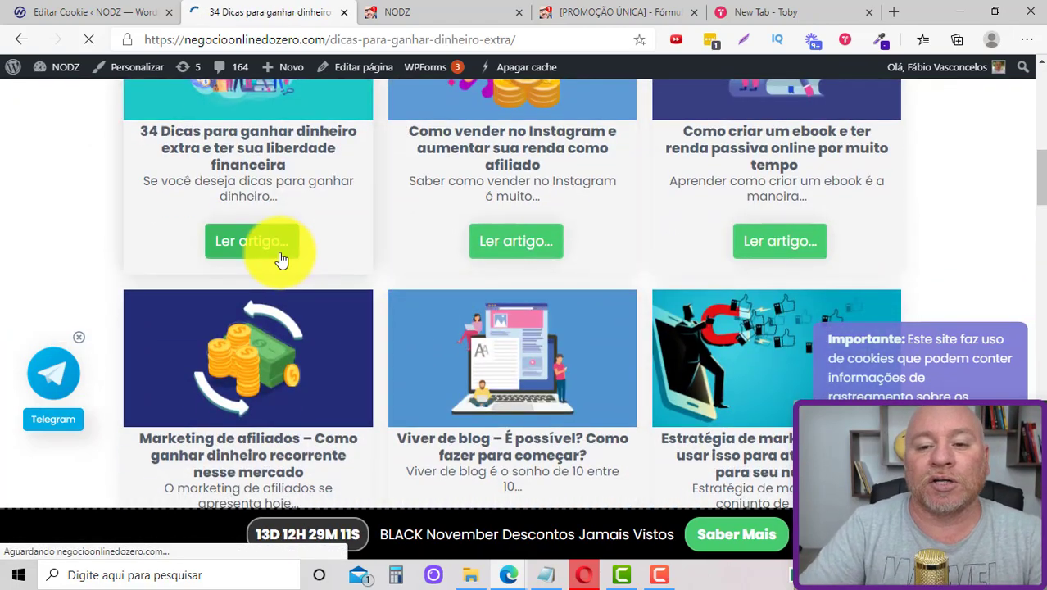
# Step: Examine the article and its exit redirect, and return to the fno123 cookie configuration
pyautogui.scroll(-10, 368, 245)
pyautogui.scroll(-12, 377, 242)
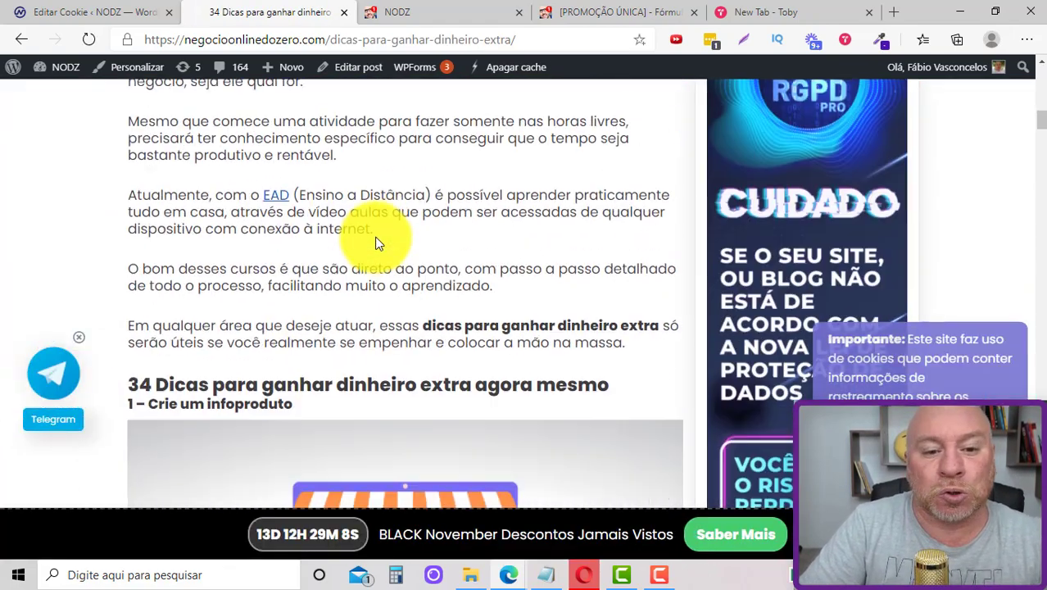
pyautogui.scroll(3, 377, 242)
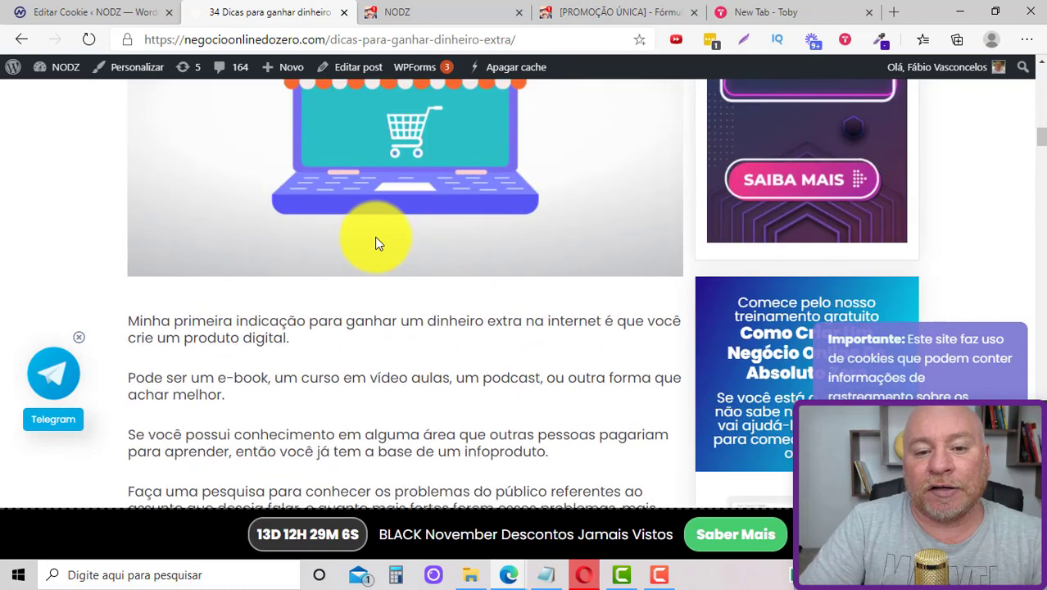
pyautogui.press('F5')
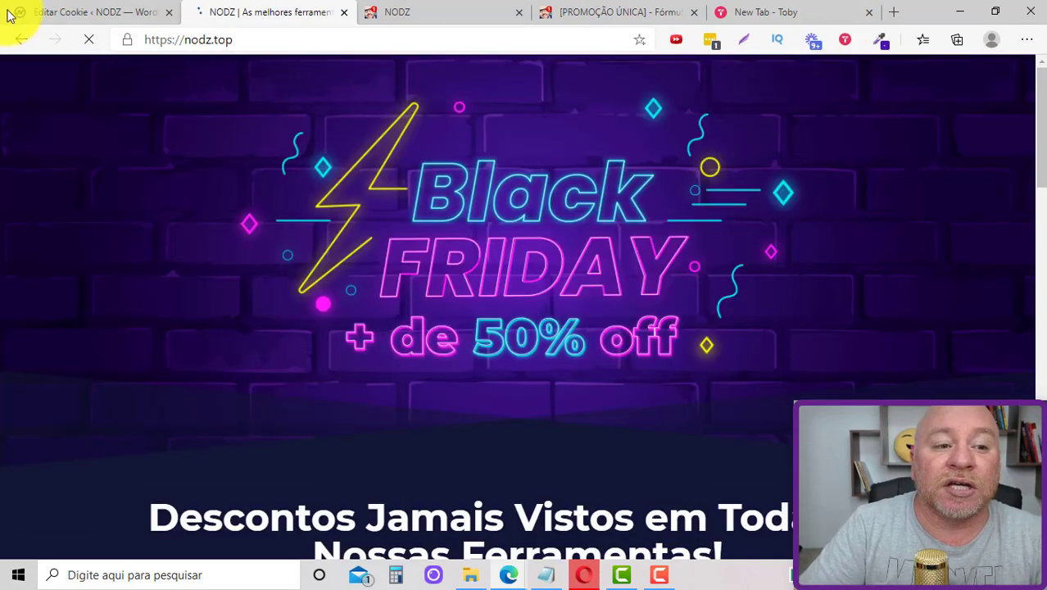
pyautogui.click(26, 39)
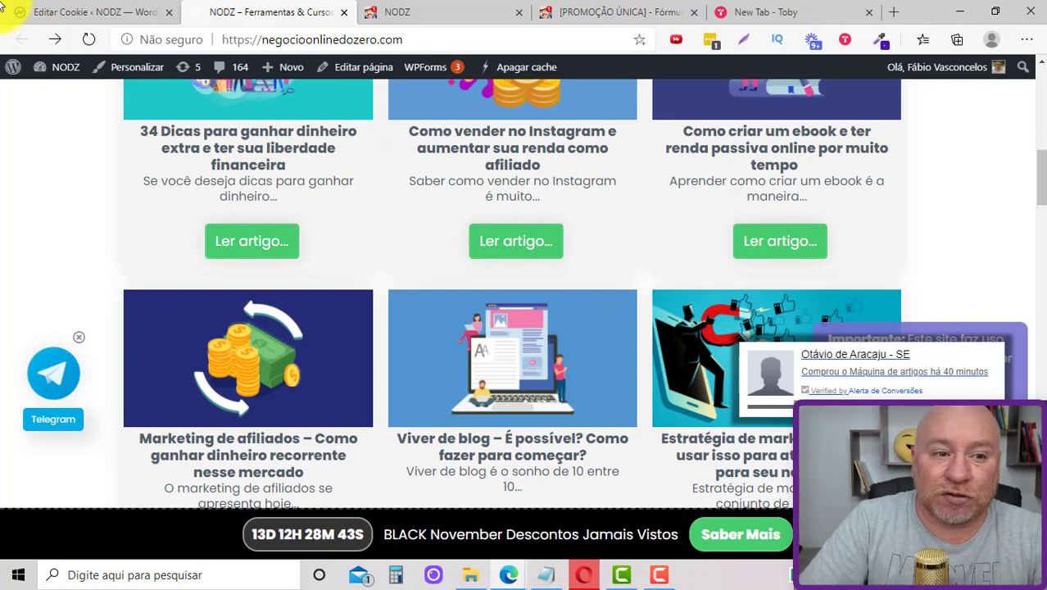
pyautogui.click(78, 13)
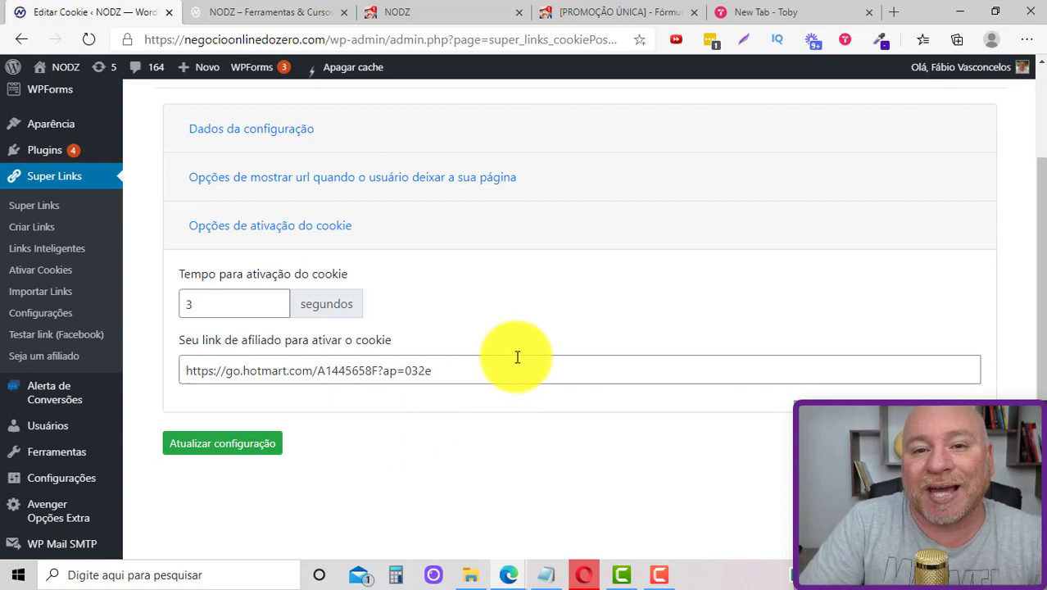